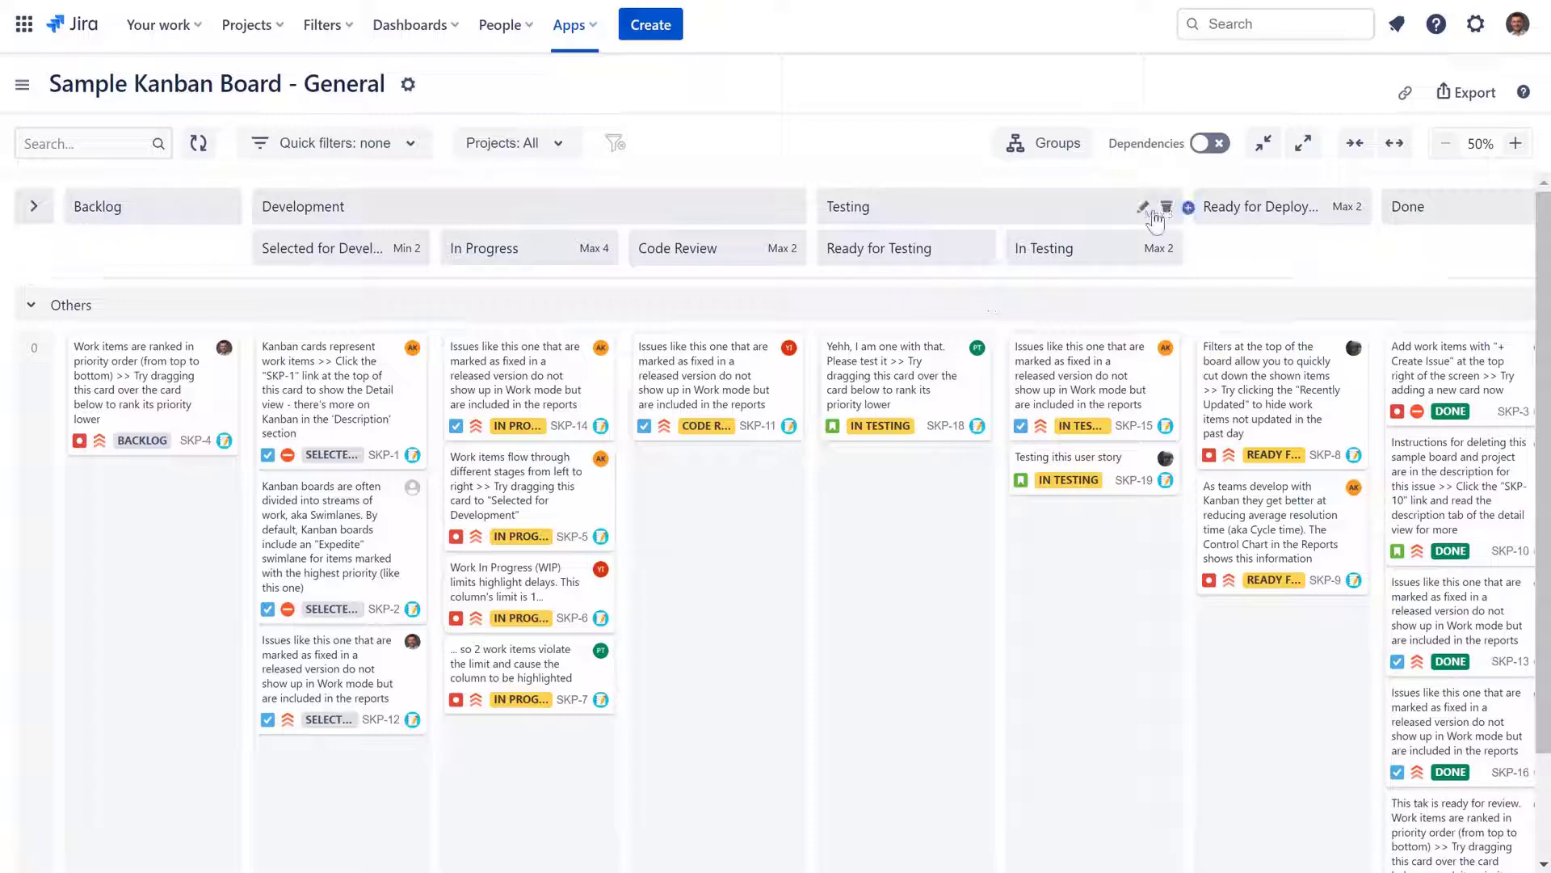
Review the Testing group and In Testing column limit settings, leaving both unchanged.
{"action": "left_click", "coordinate": [1141, 208]}
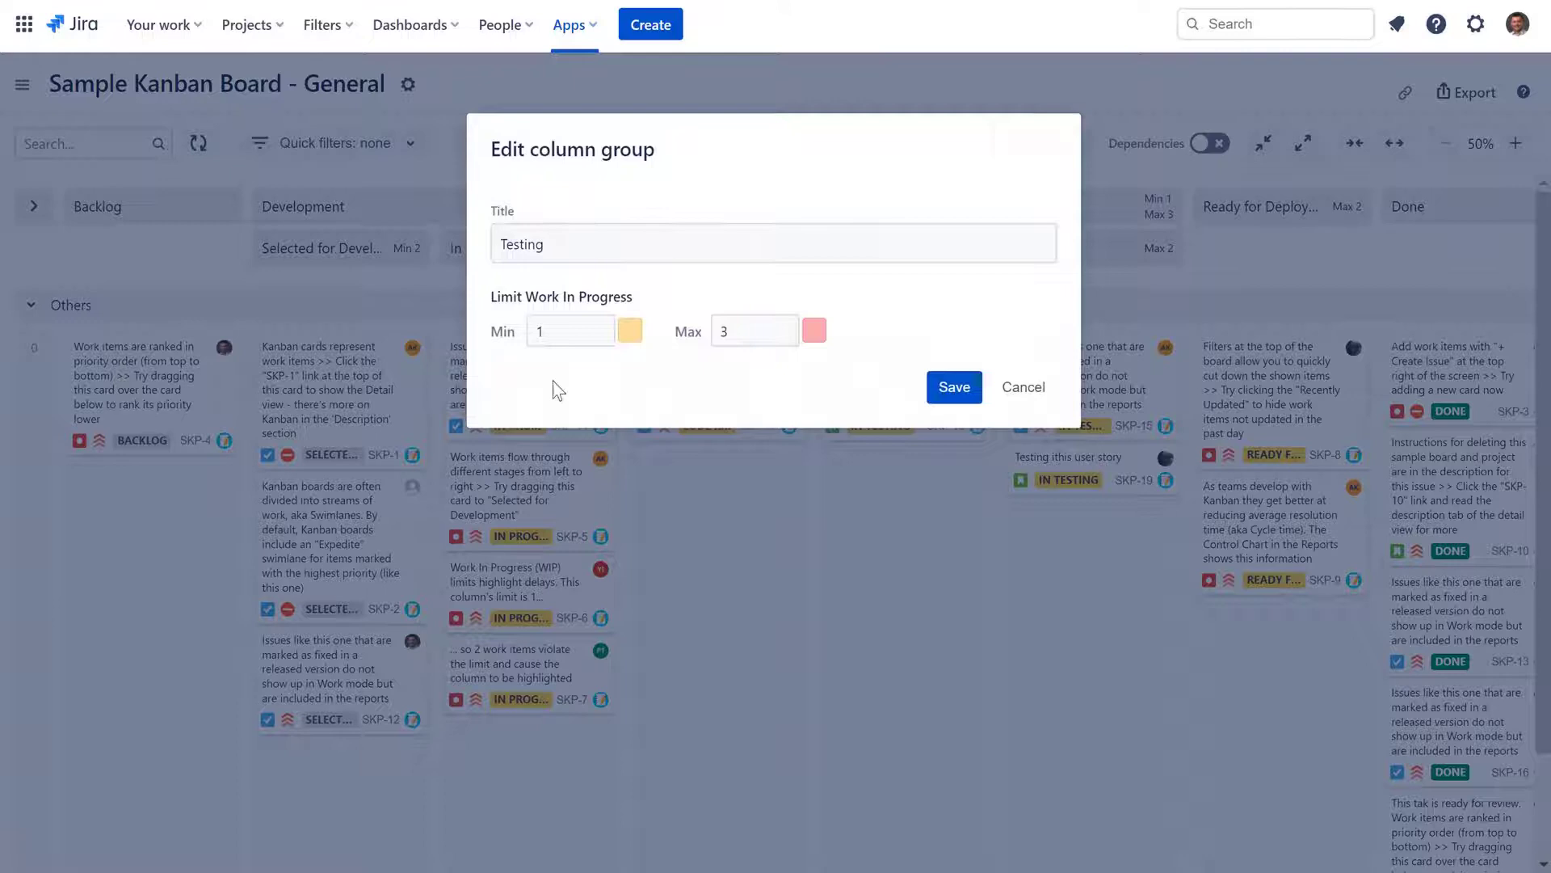
{"action": "left_click", "coordinate": [1023, 387]}
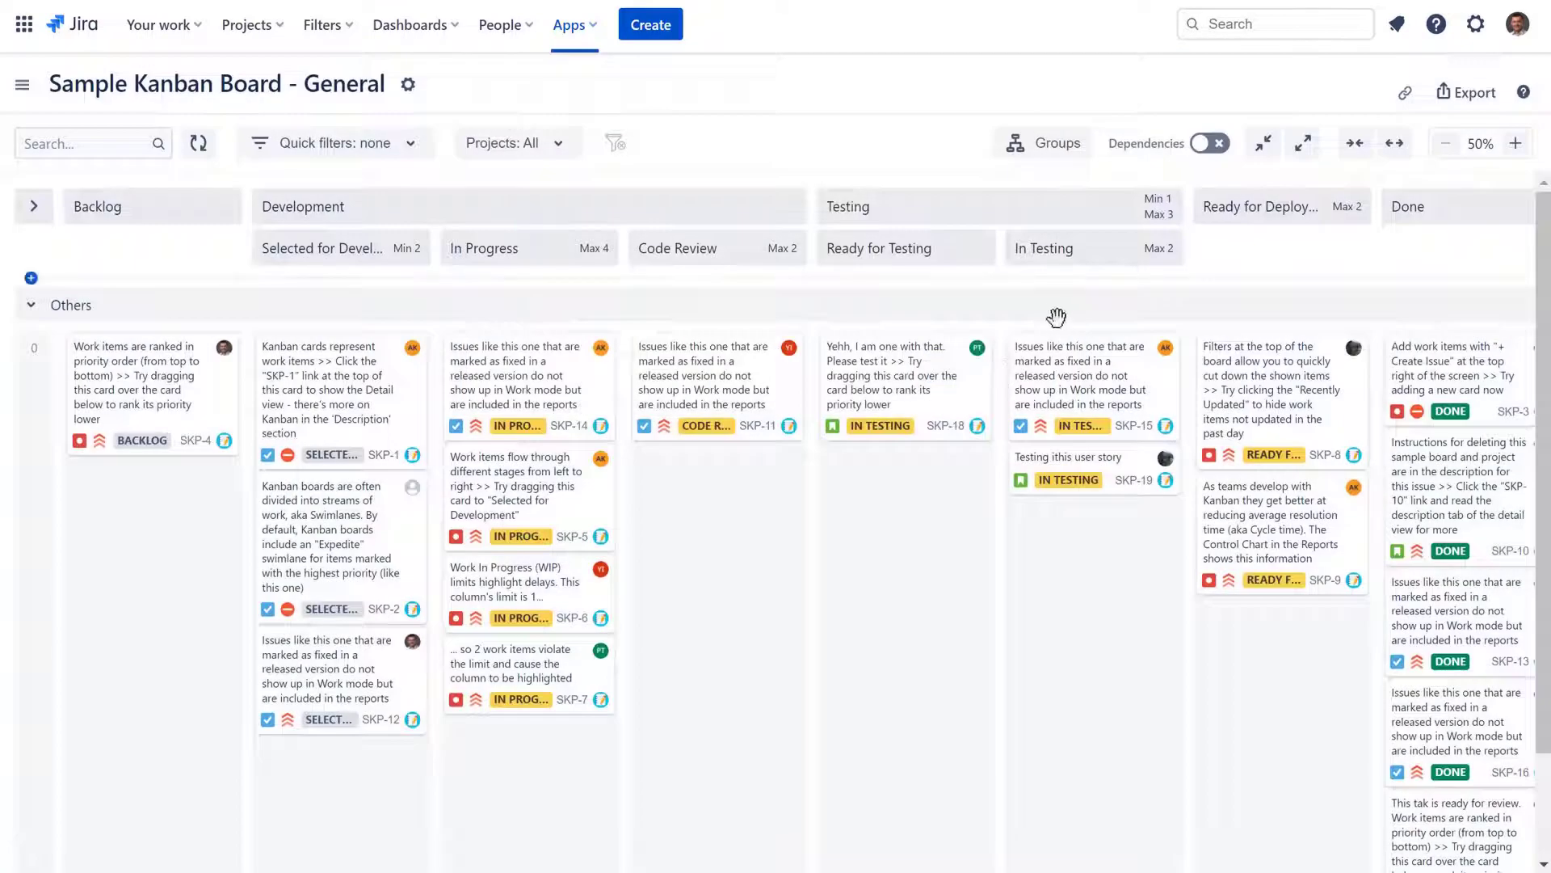
{"action": "mouse_move", "coordinate": [1166, 257]}
{"action": "left_click", "coordinate": [1166, 251]}
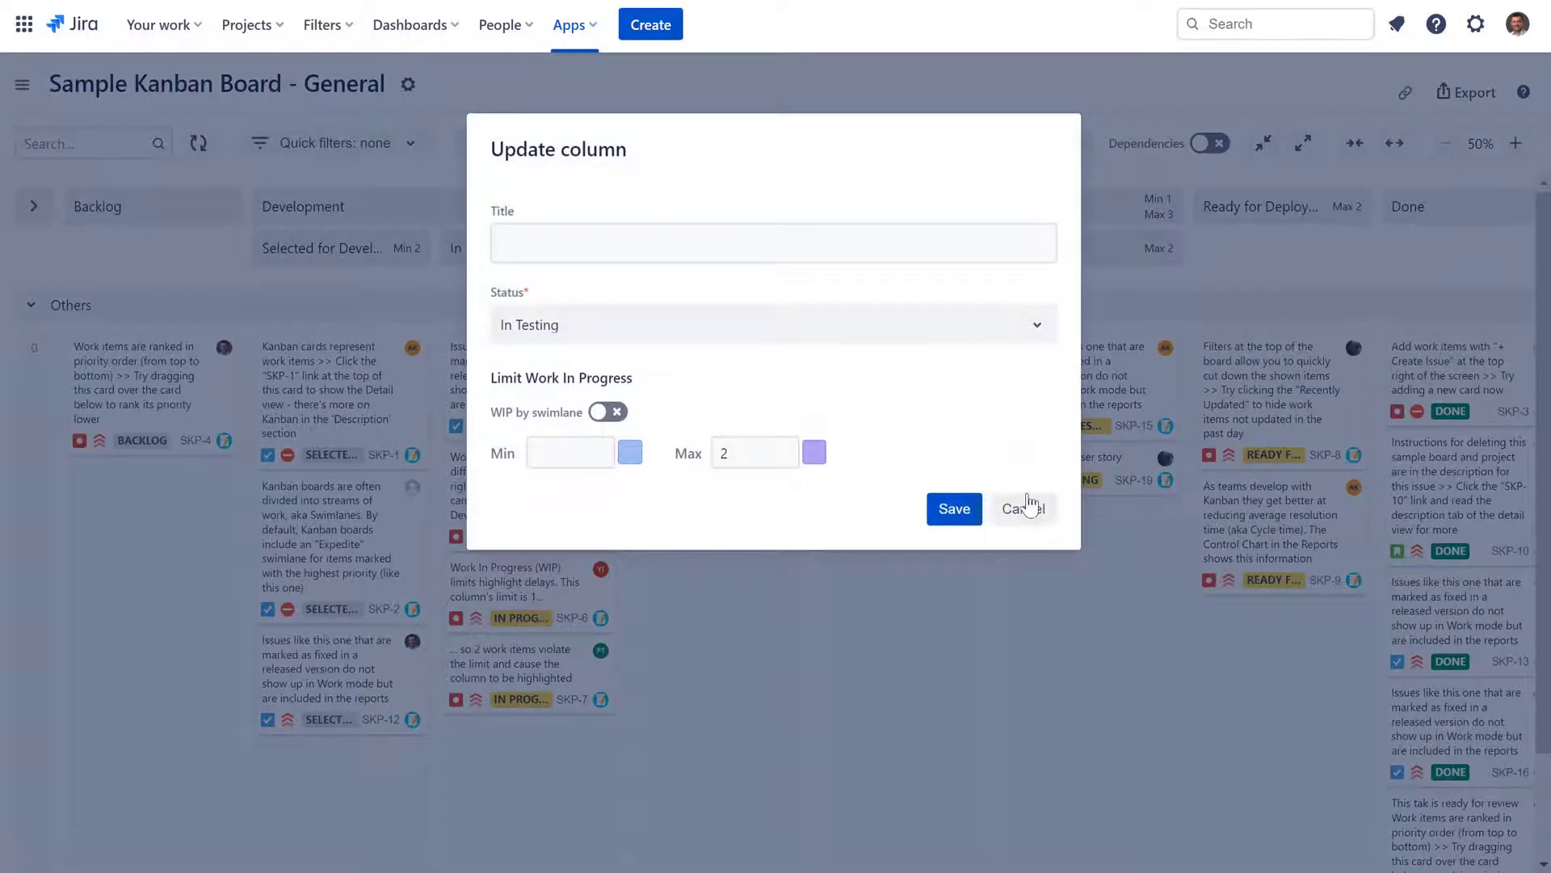
{"action": "left_click", "coordinate": [1027, 508]}
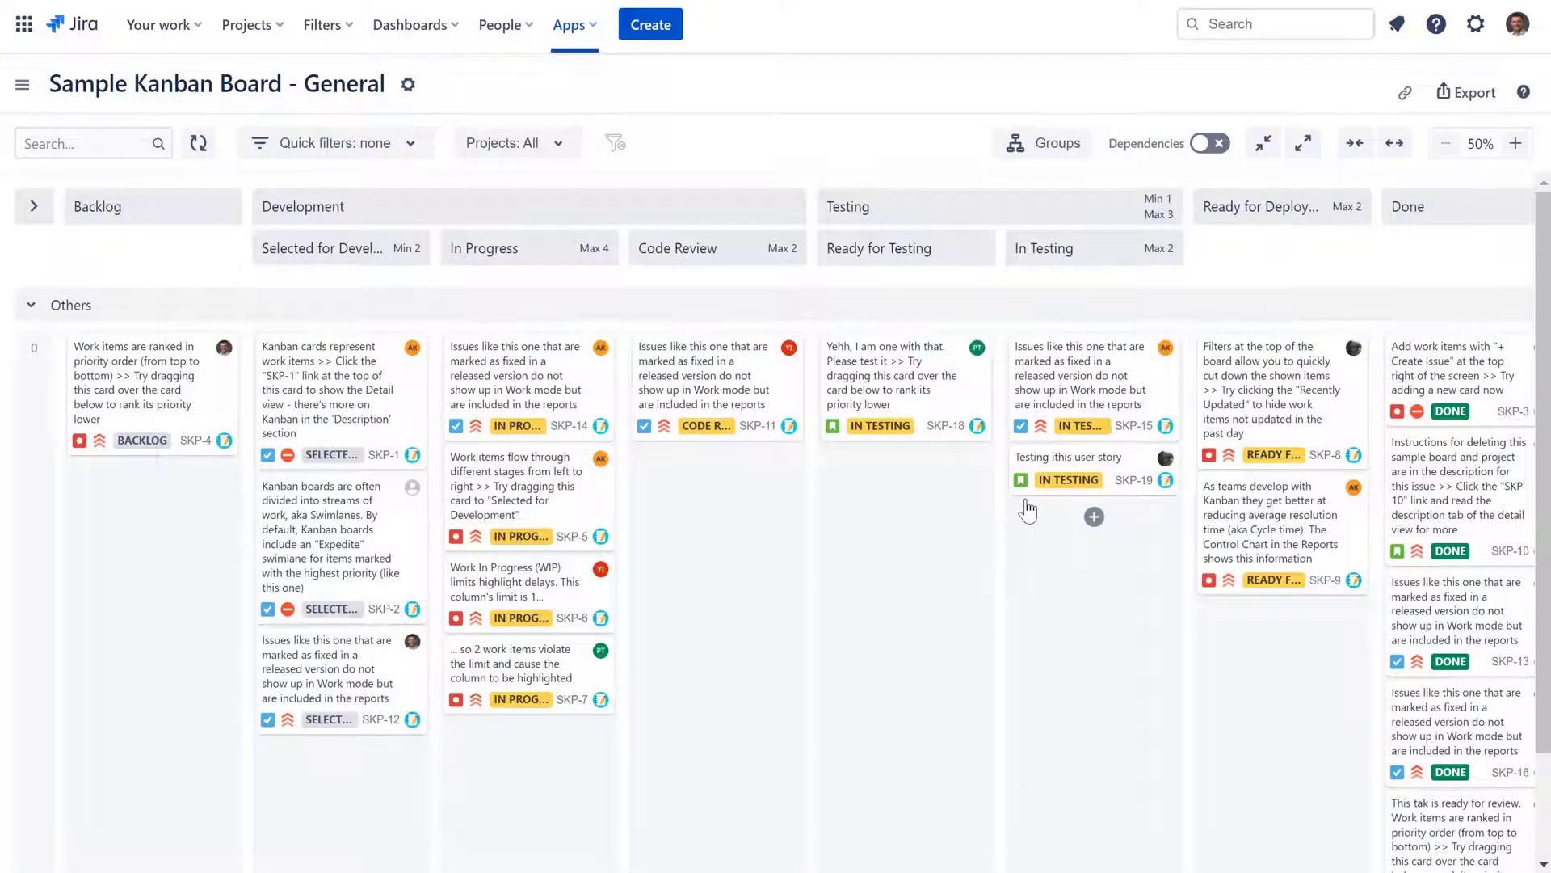
Move SKP-11 from Code Review through Ready for Testing into In Testing.
{"action": "left_click_drag", "start_coordinate": [695, 380], "coordinate": [879, 386]}
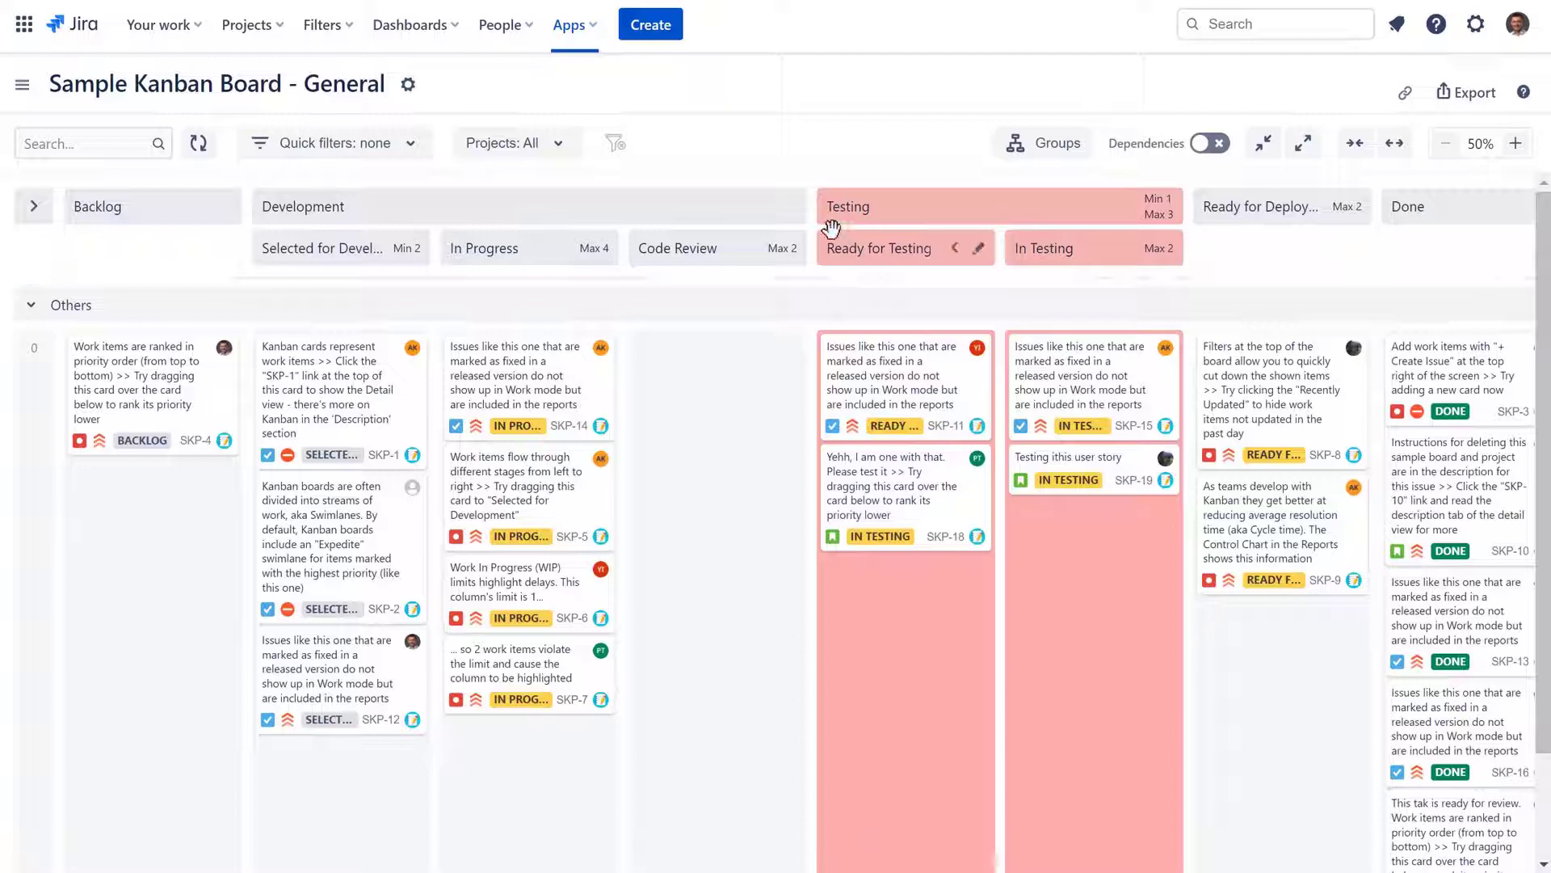
{"action": "mouse_move", "coordinate": [812, 212]}
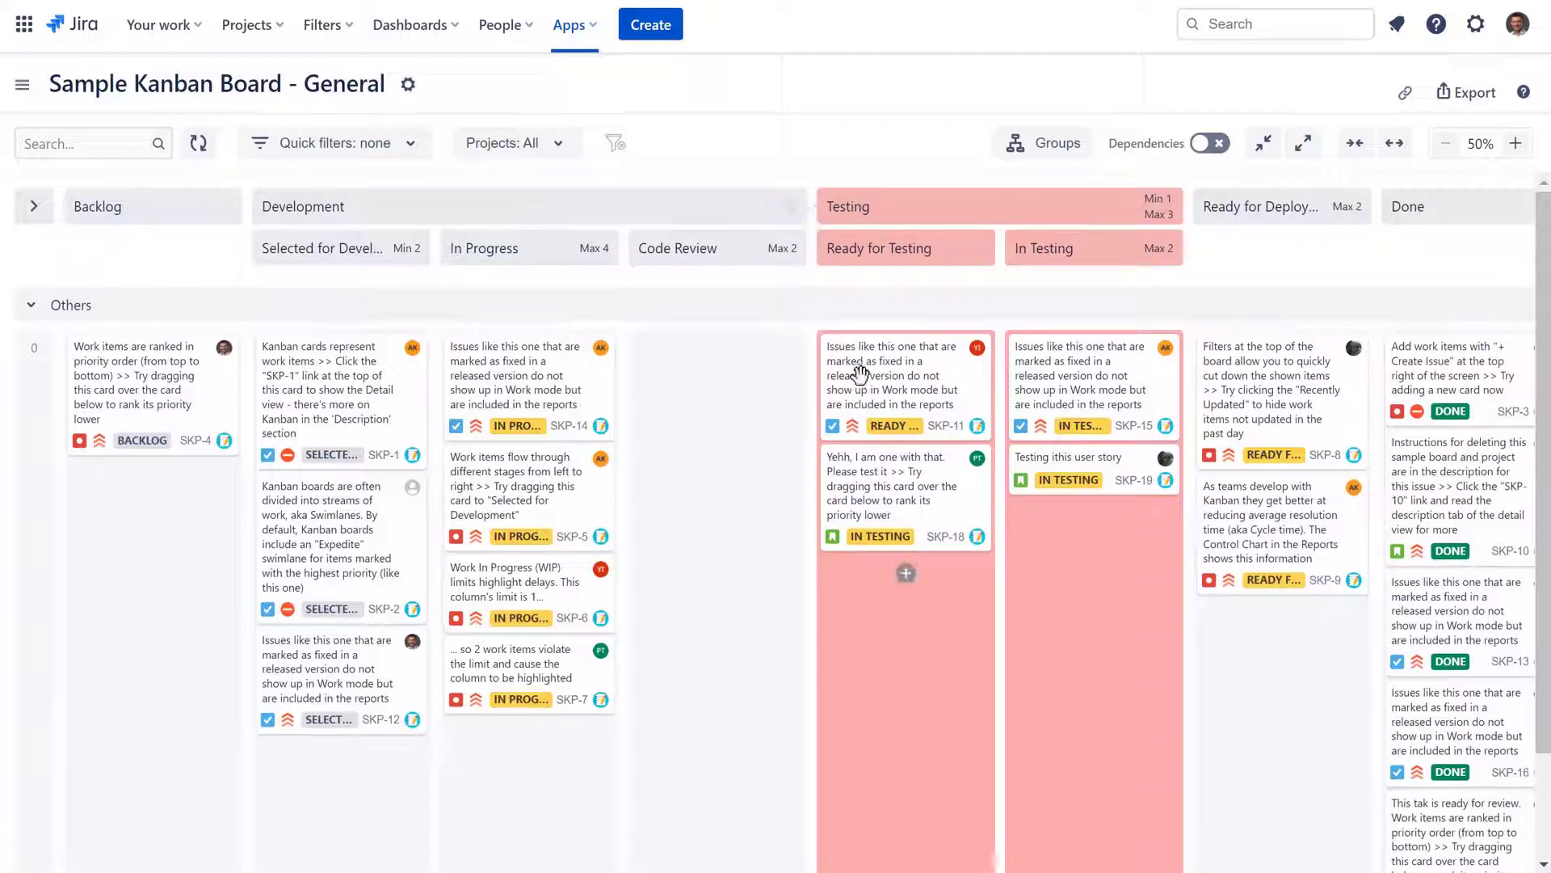
{"action": "left_click_drag", "start_coordinate": [858, 372], "coordinate": [1019, 376]}
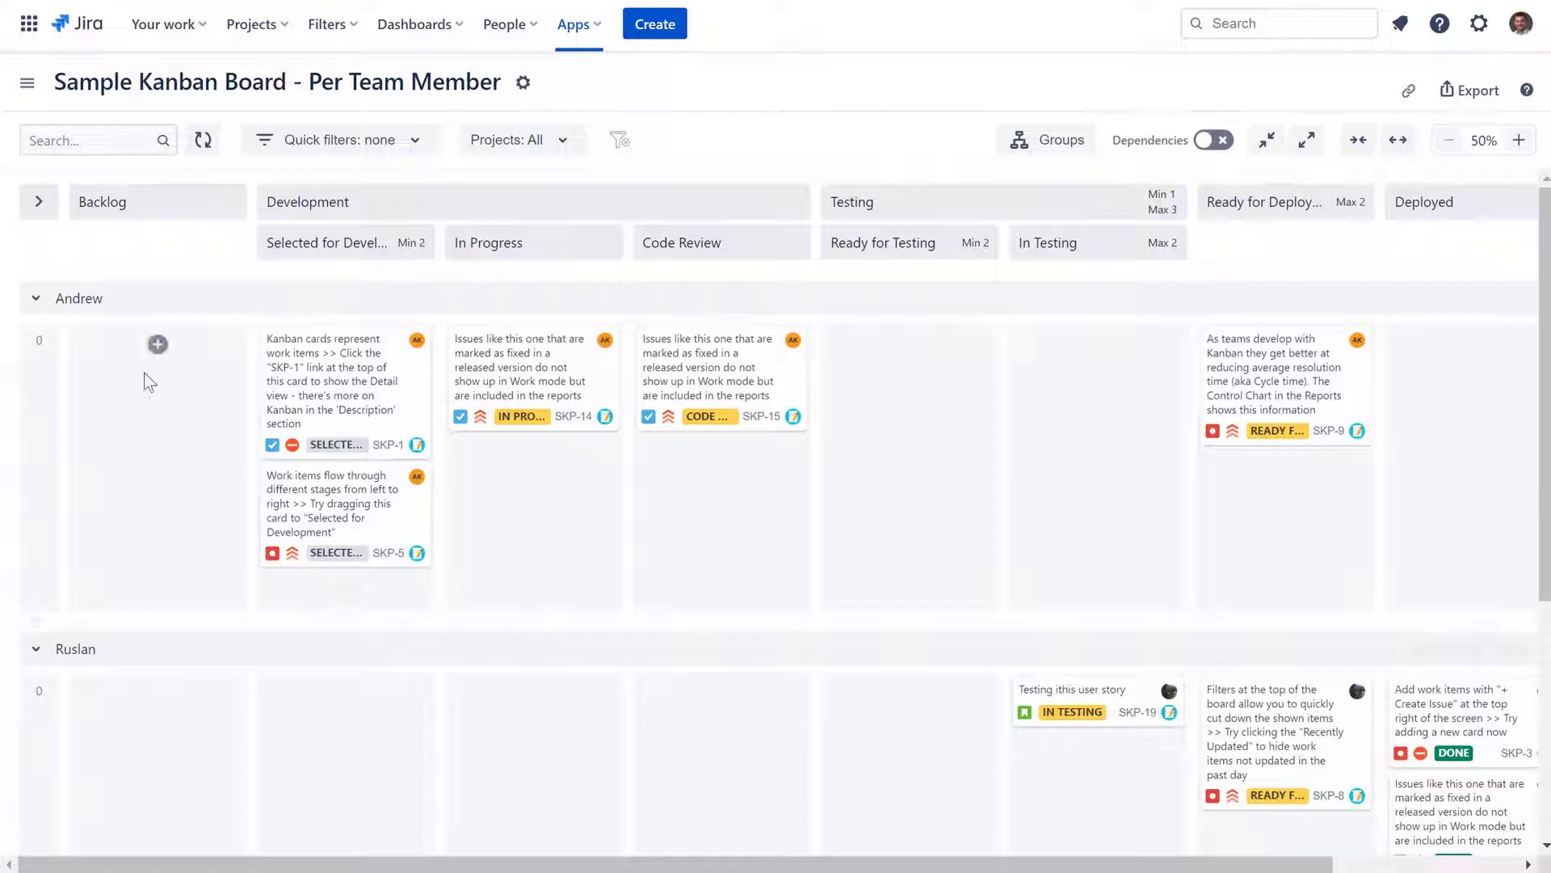
Review the In Progress column's limit settings and close them without saving.
{"action": "mouse_move", "coordinate": [58, 304]}
{"action": "mouse_move", "coordinate": [71, 340]}
{"action": "left_click", "coordinate": [583, 244]}
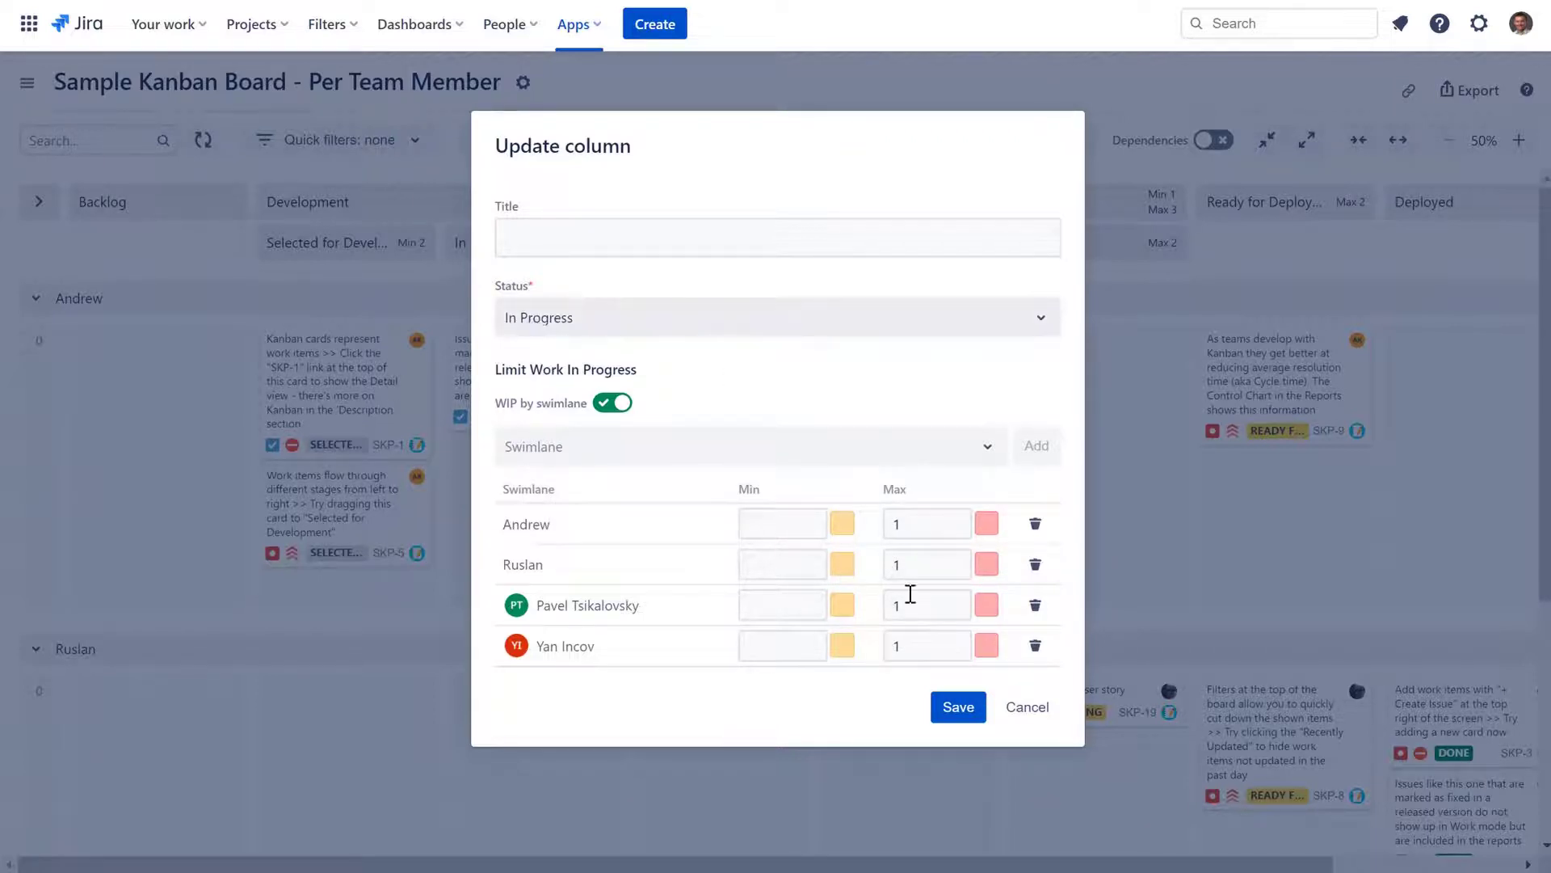
{"action": "left_click", "coordinate": [1026, 710]}
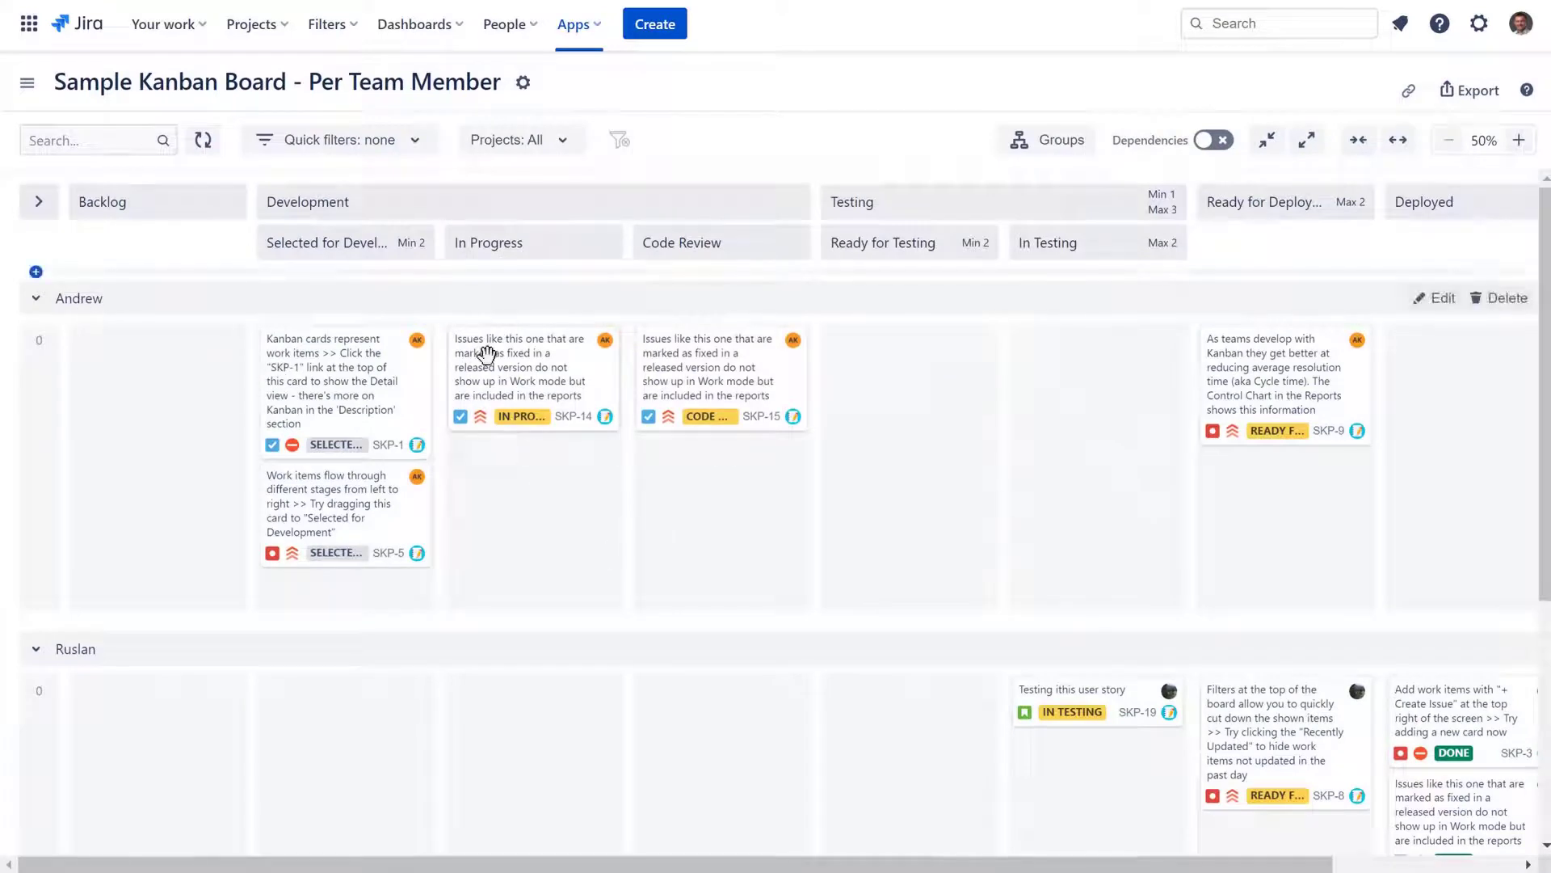
Drag SKP-1 into In Progress above SKP-14 in the first swimlane.
{"action": "mouse_move", "coordinate": [495, 348]}
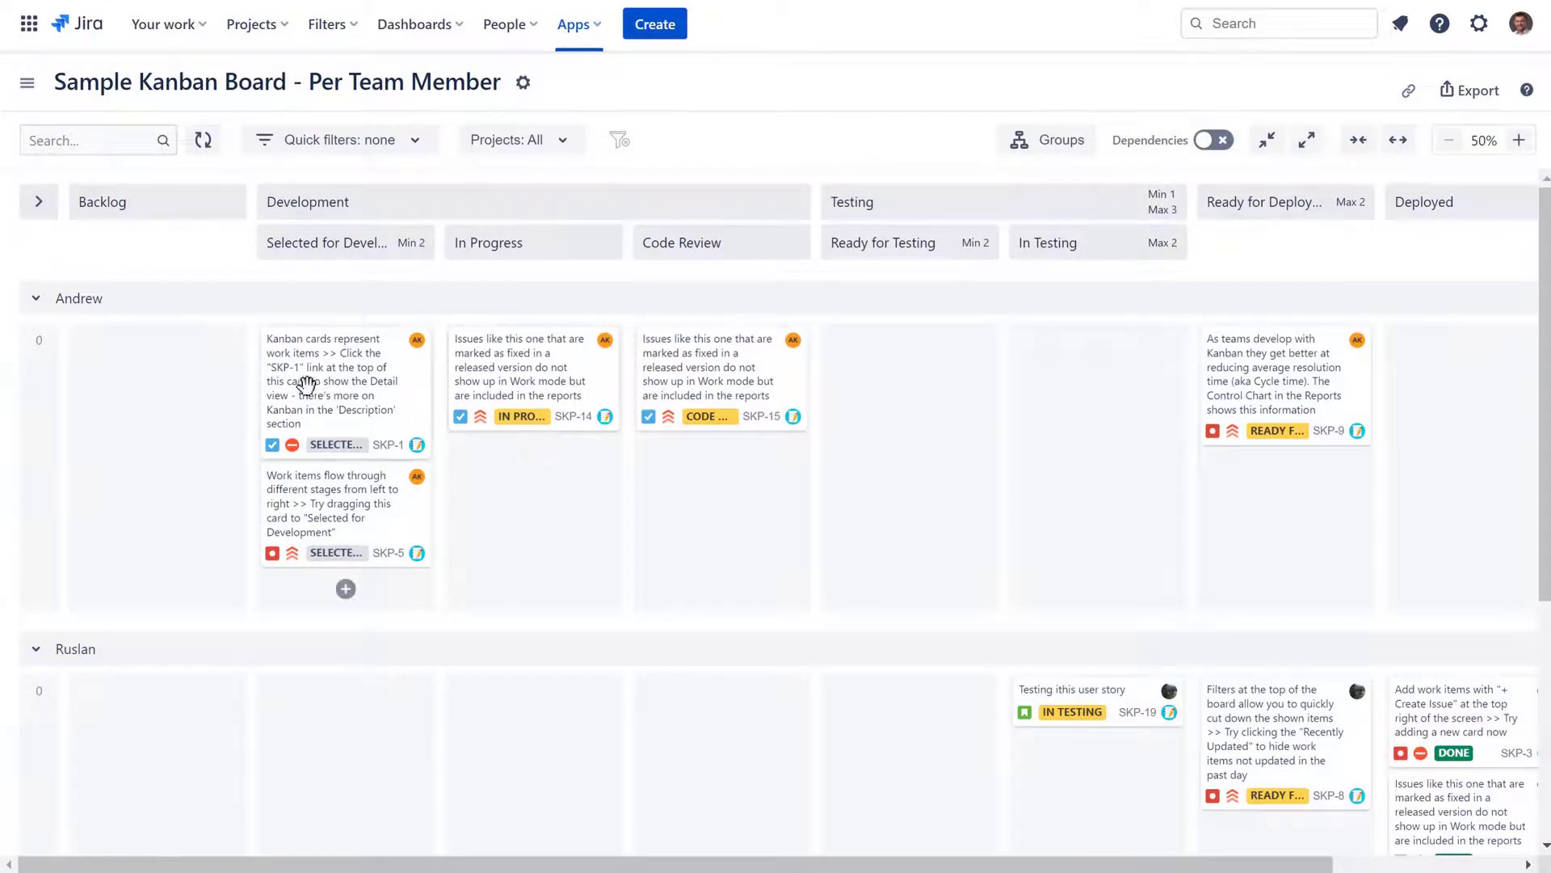
{"action": "left_click_drag", "start_coordinate": [307, 388], "coordinate": [449, 490]}
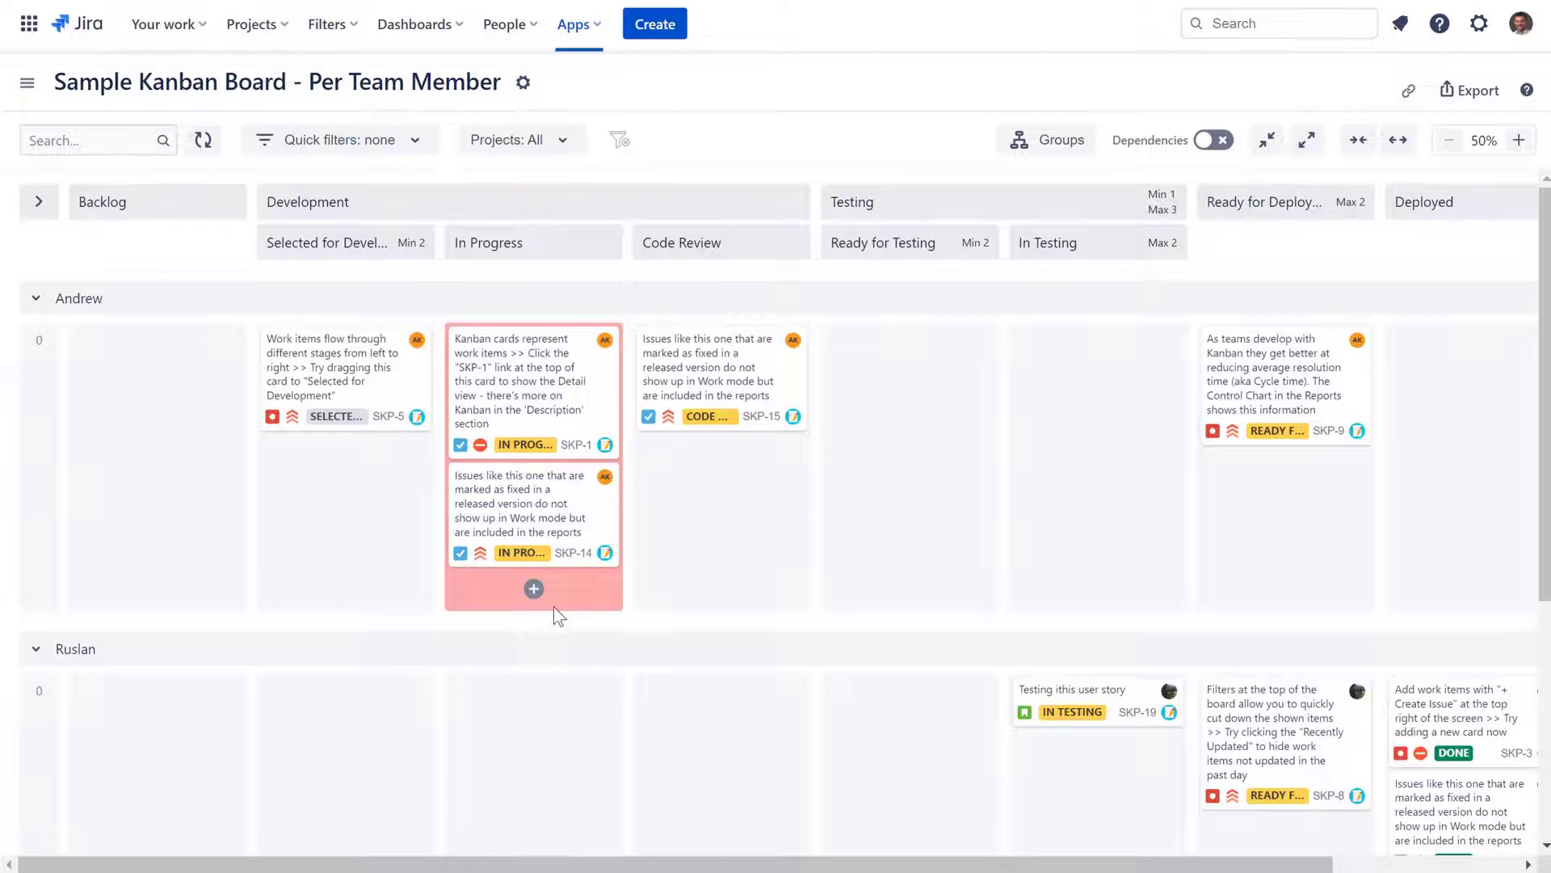
{"action": "scroll", "coordinate": [564, 613], "scroll_direction": "down", "scroll_amount": 4}
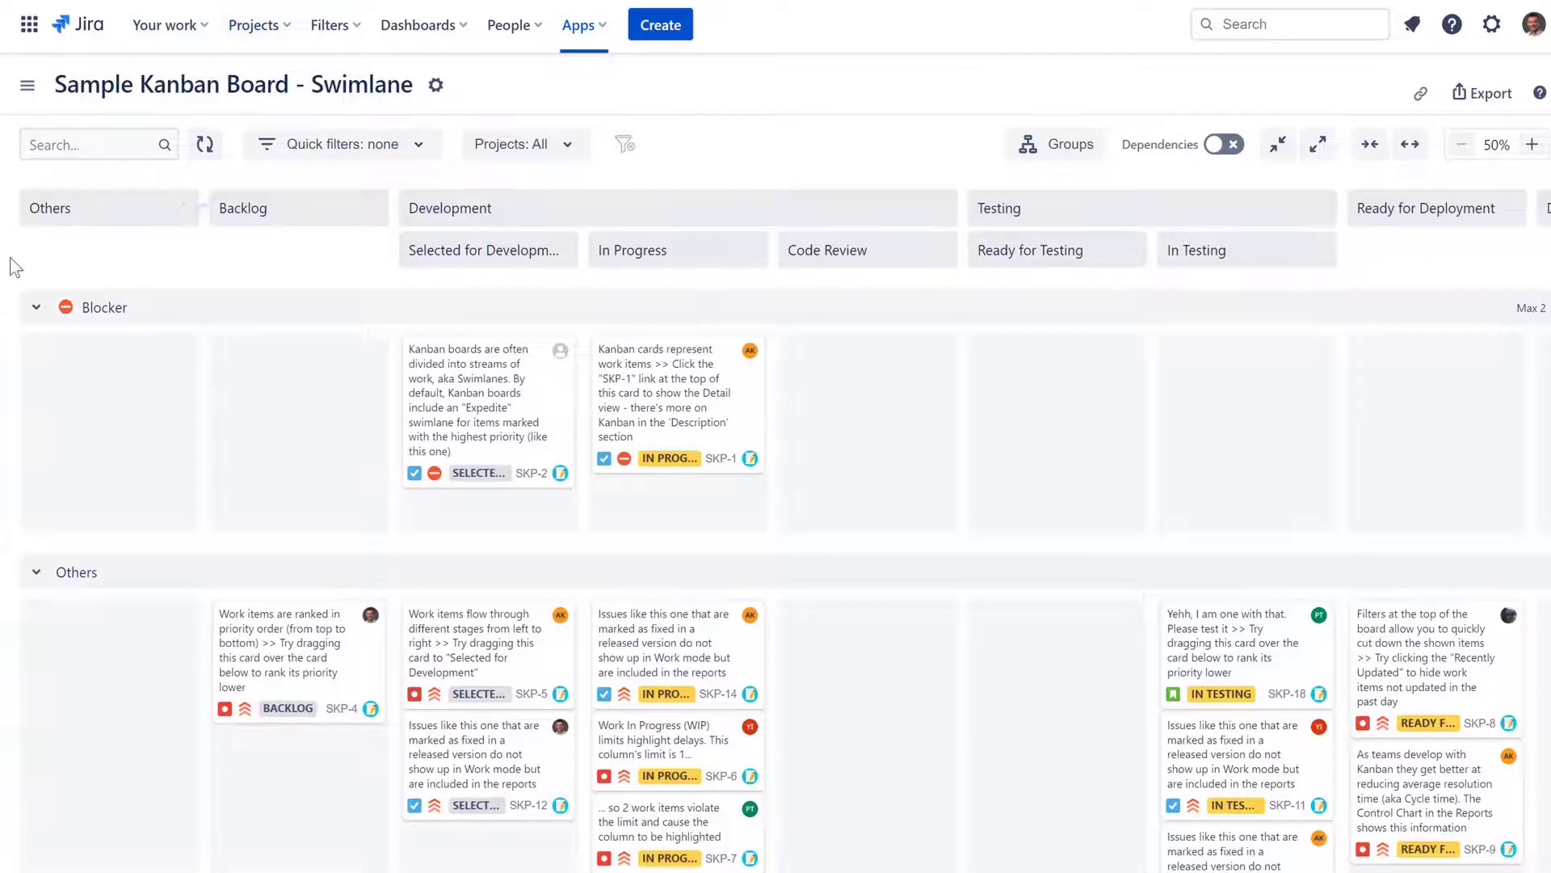
{"action": "mouse_move", "coordinate": [141, 292]}
{"action": "mouse_move", "coordinate": [1413, 380]}
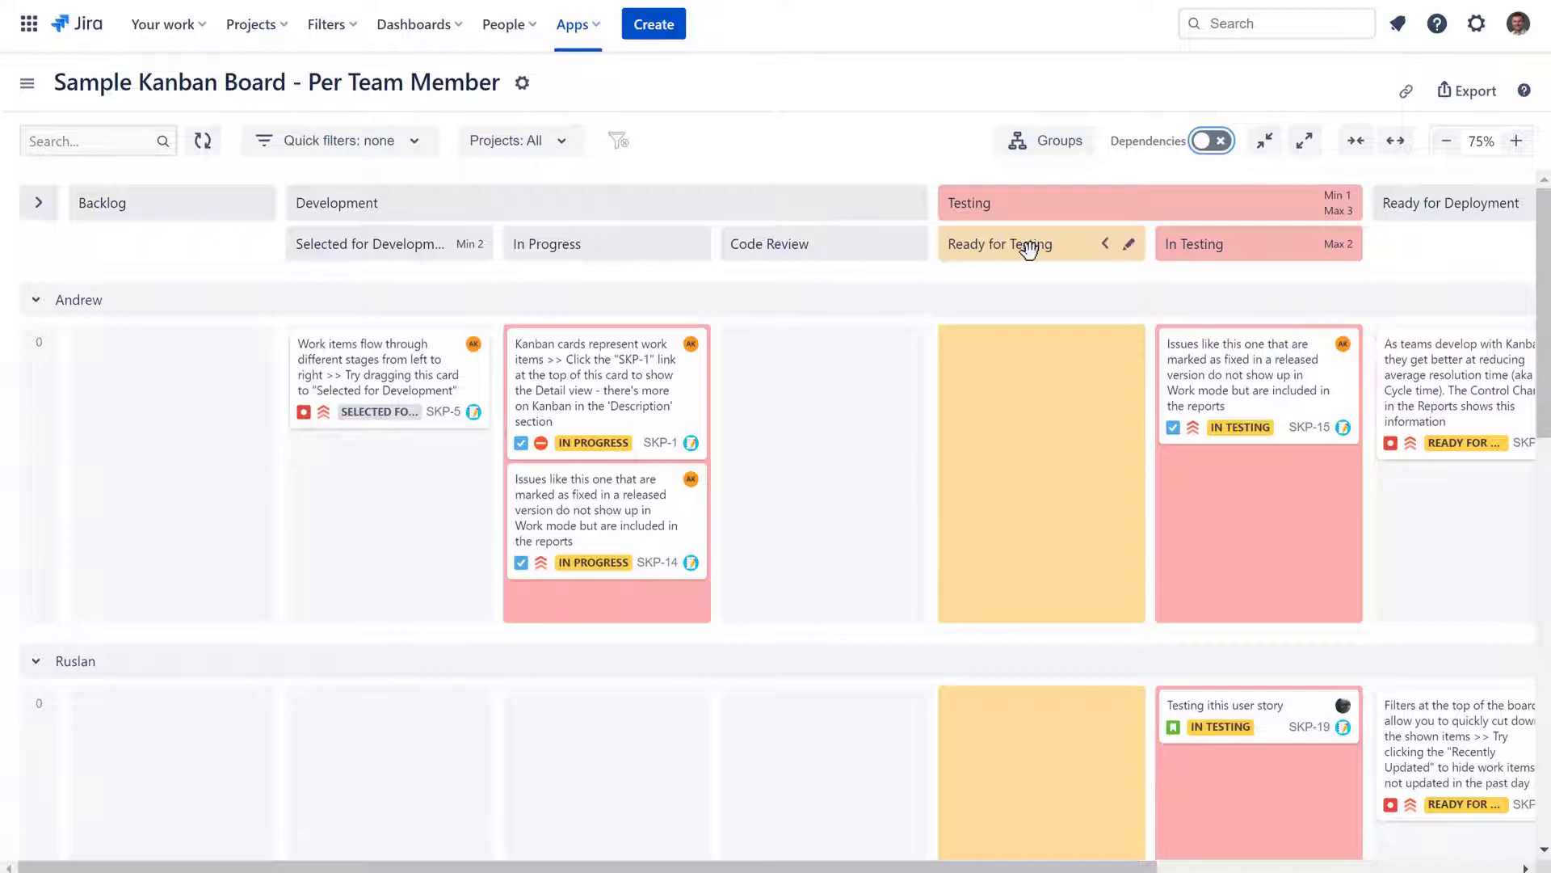
Turn on dependency lines and link SKP-11 as 'is blocked by' SKP-6.
{"action": "mouse_move", "coordinate": [1010, 281]}
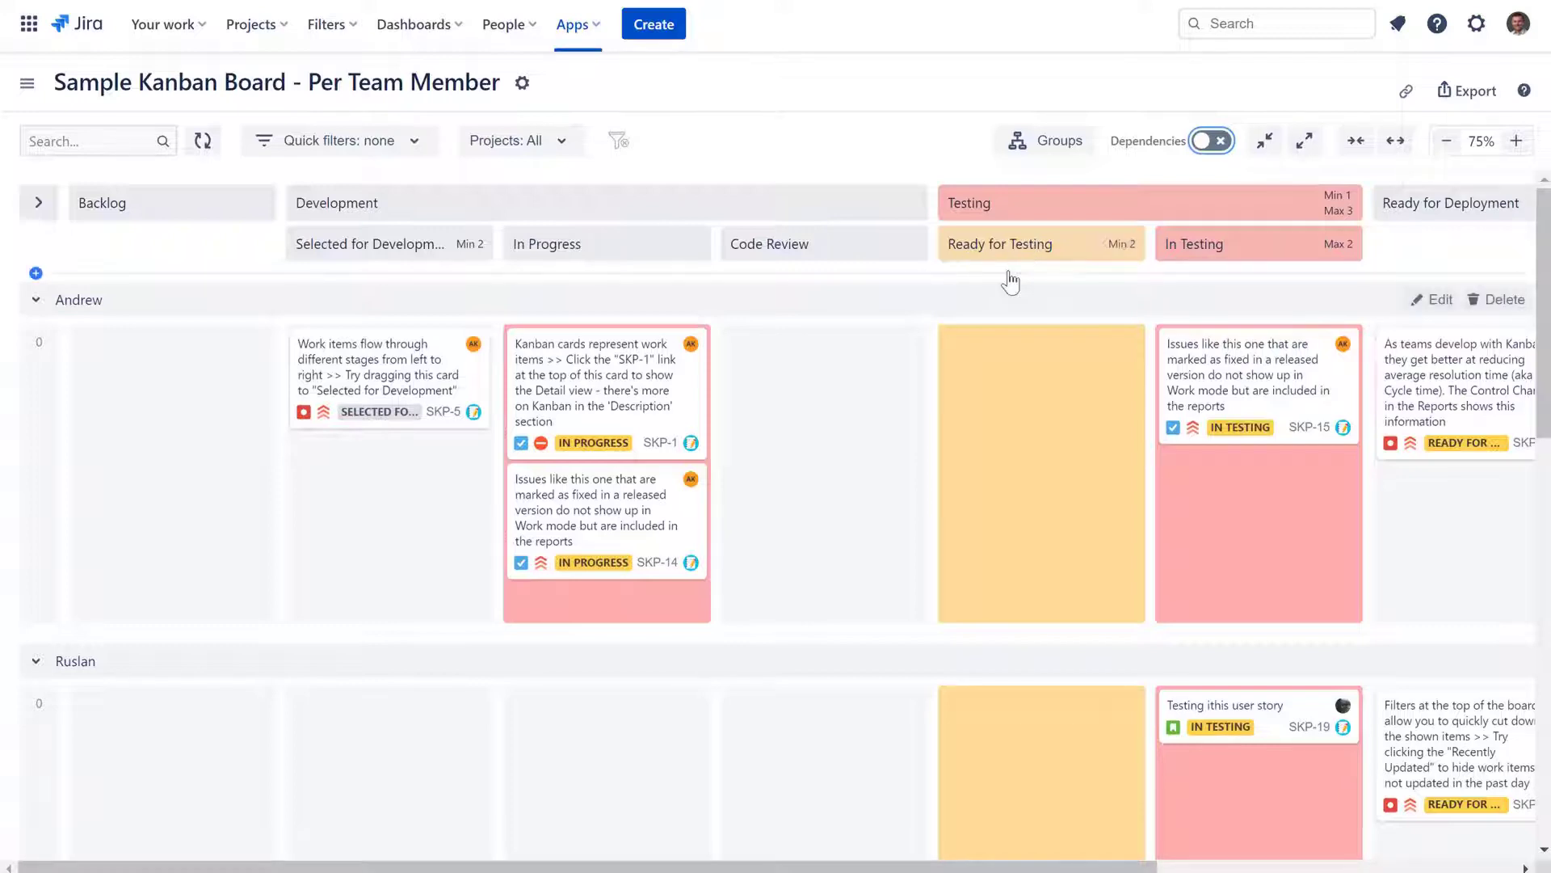
{"action": "left_click", "coordinate": [1207, 145]}
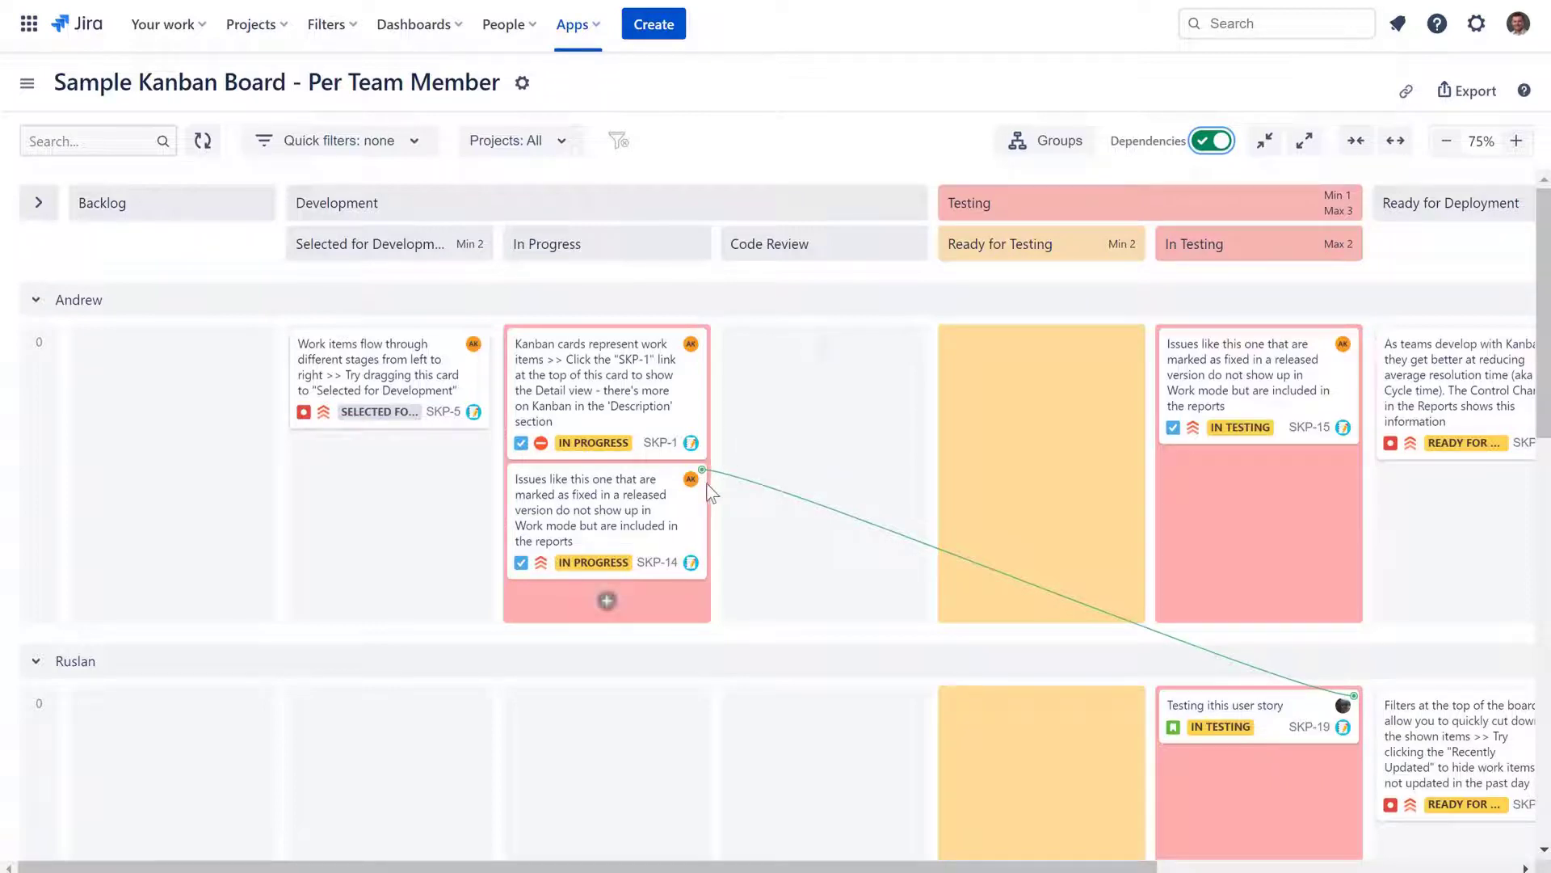
{"action": "mouse_move", "coordinate": [1103, 676]}
{"action": "scroll", "coordinate": [1202, 707], "scroll_direction": "down", "scroll_amount": 10}
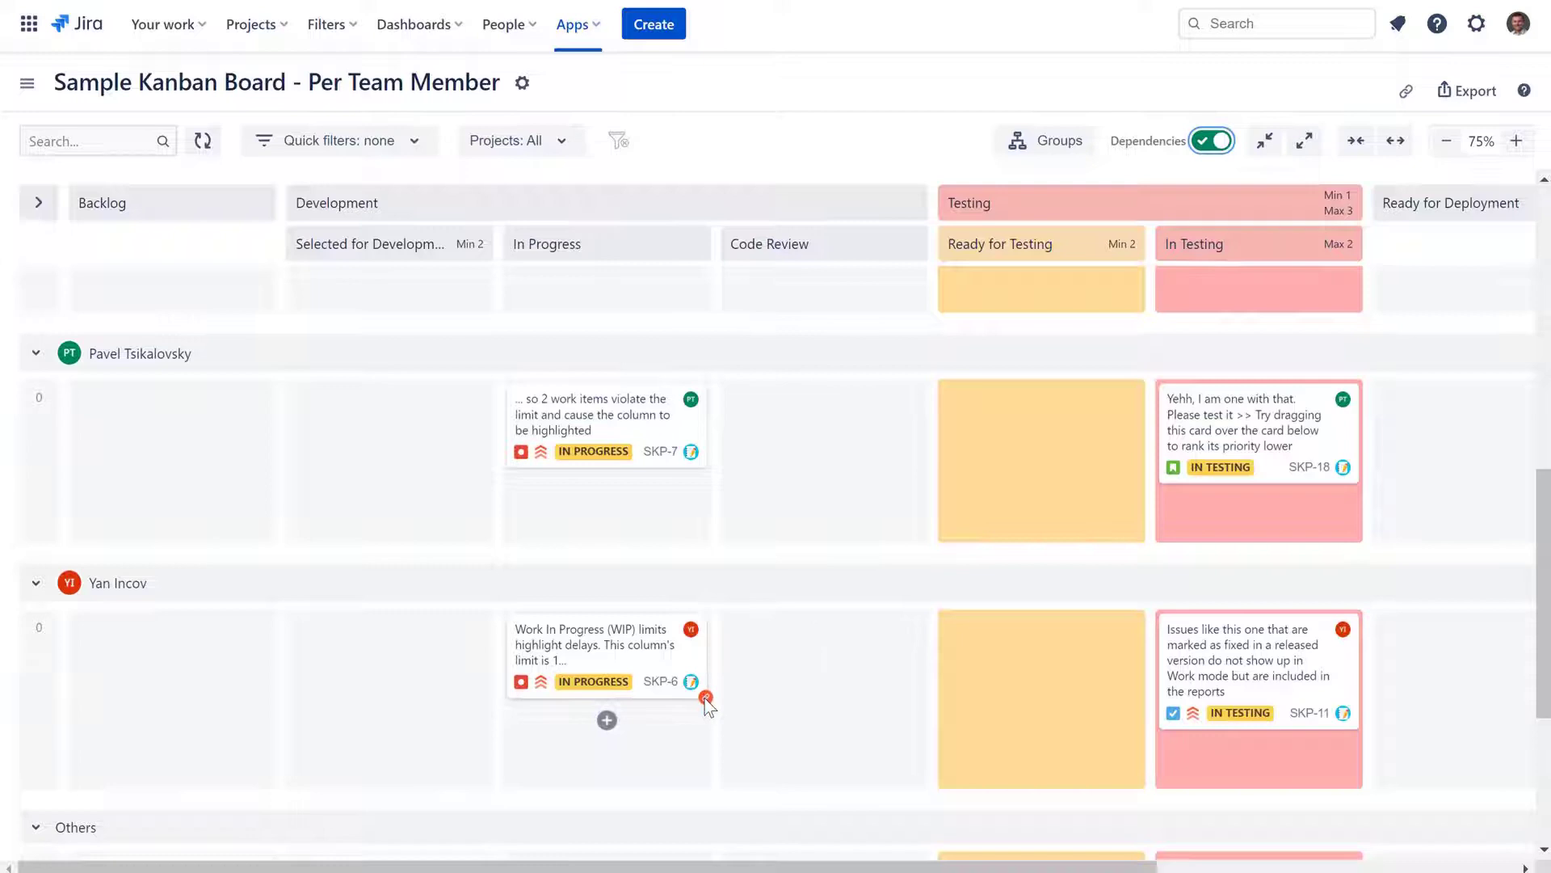
{"action": "left_click_drag", "start_coordinate": [705, 697], "coordinate": [1254, 675]}
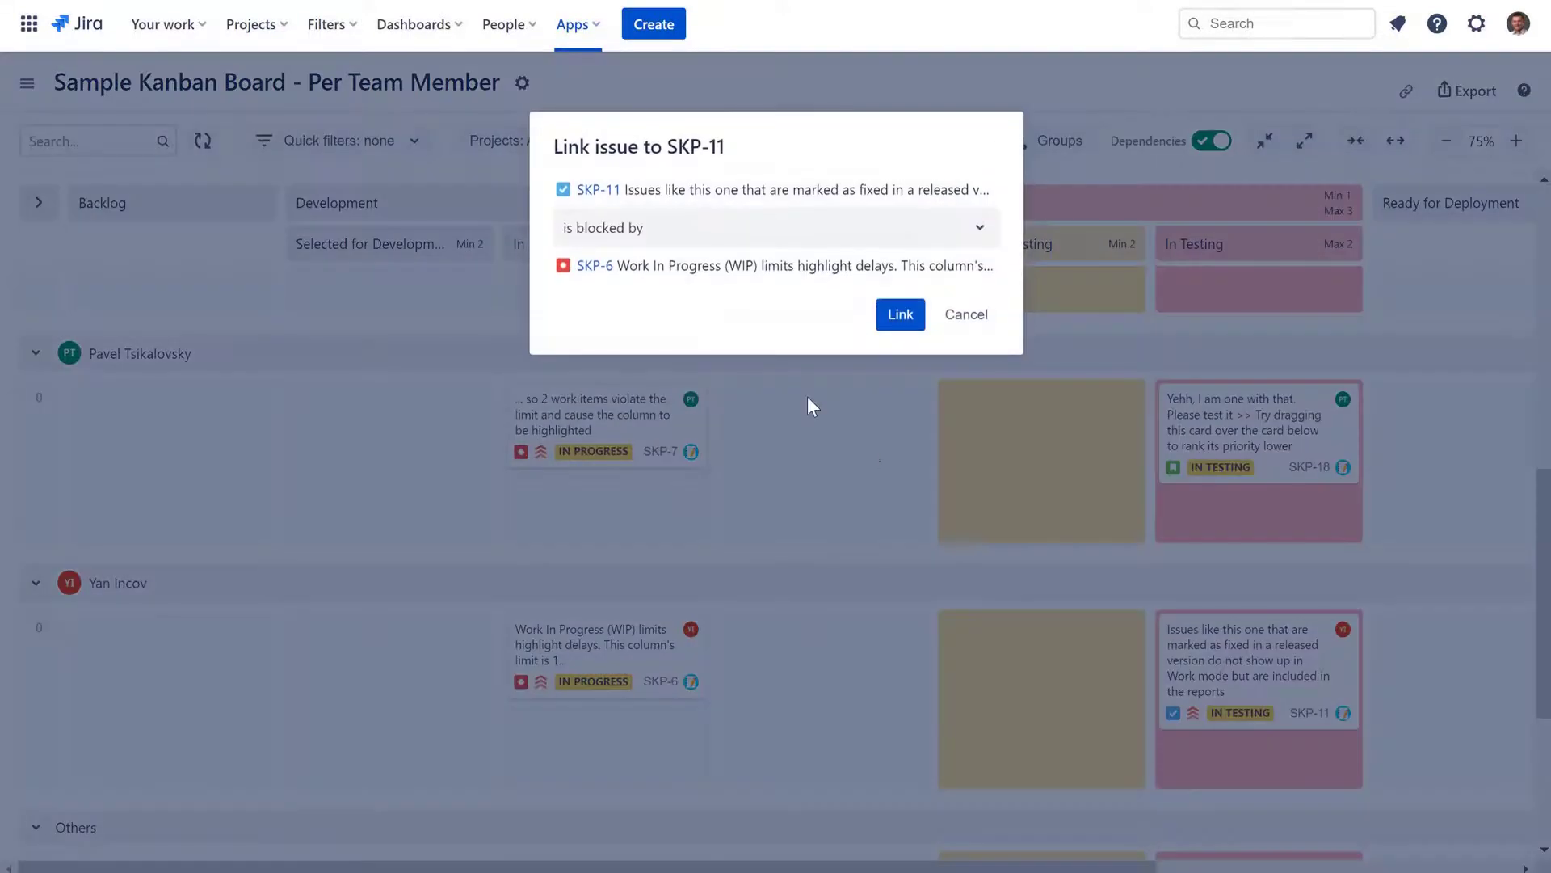
{"action": "left_click", "coordinate": [898, 318]}
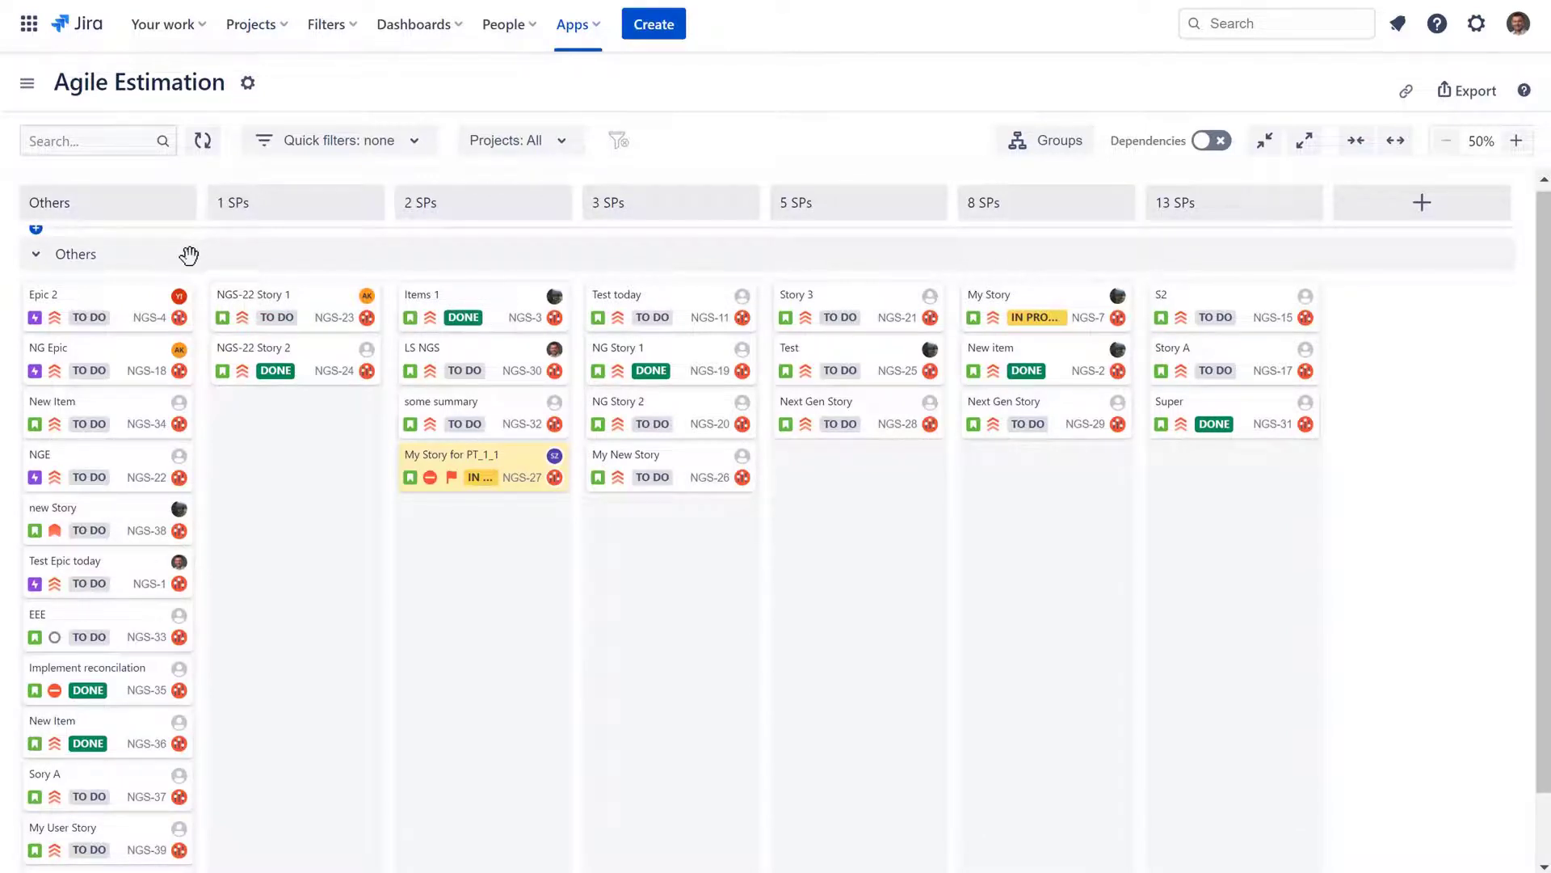
Drag New Item NGS-34 from Others into the 2 SPs column.
{"action": "left_click_drag", "start_coordinate": [122, 404], "coordinate": [488, 526]}
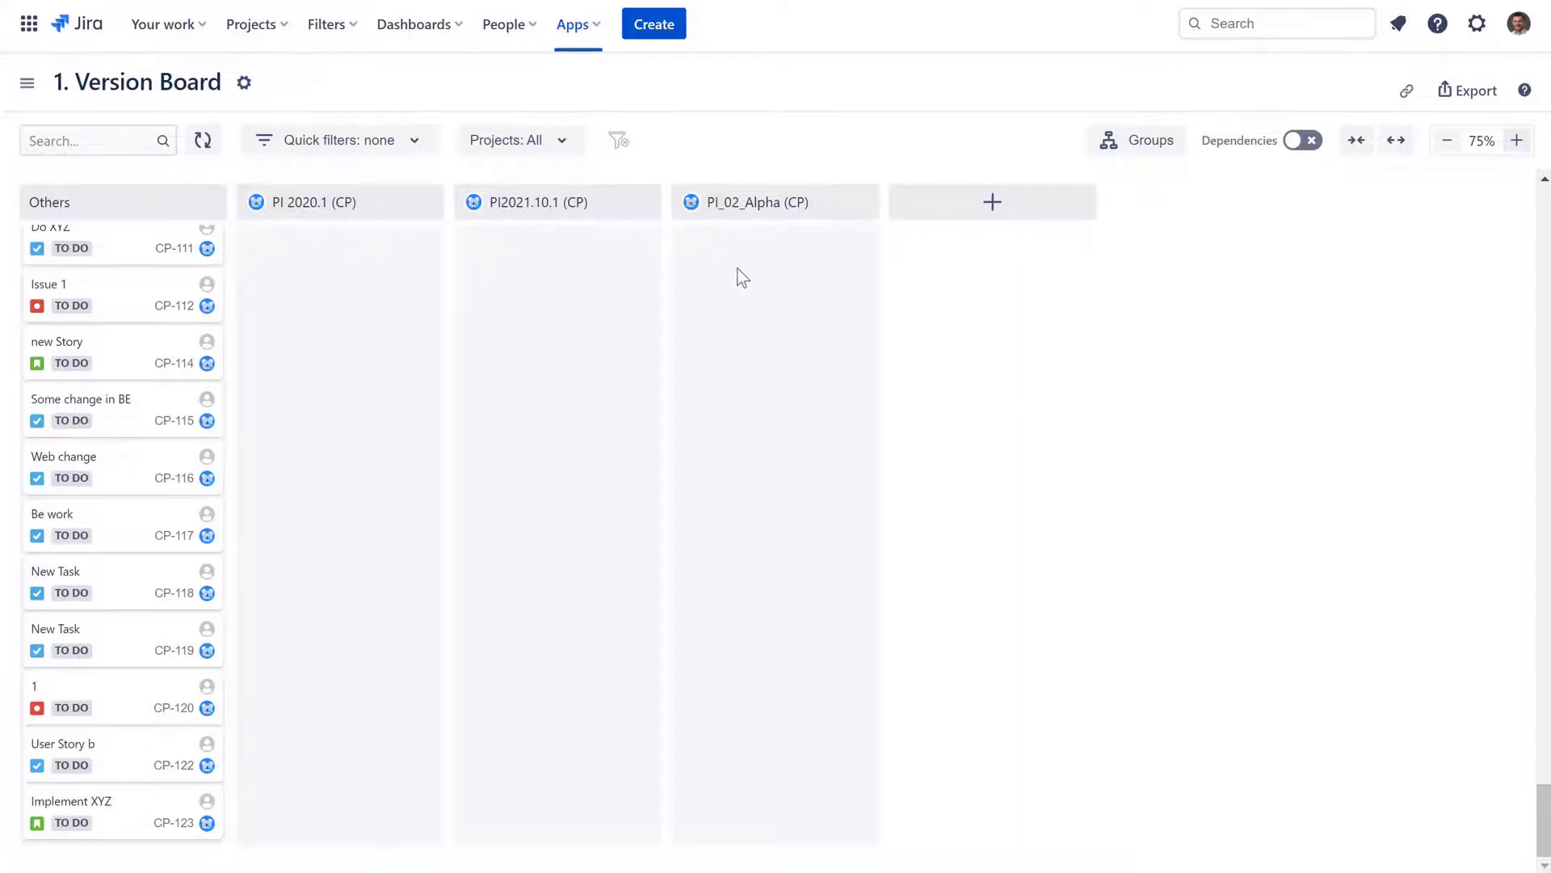
Drag Issue 4 and card 7 into PI 2020.1, CPE1 ST1 into PI2021.10.1, card 6 into PI_02_Alpha.
{"action": "scroll", "coordinate": [517, 290], "scroll_direction": "up", "scroll_amount": 15}
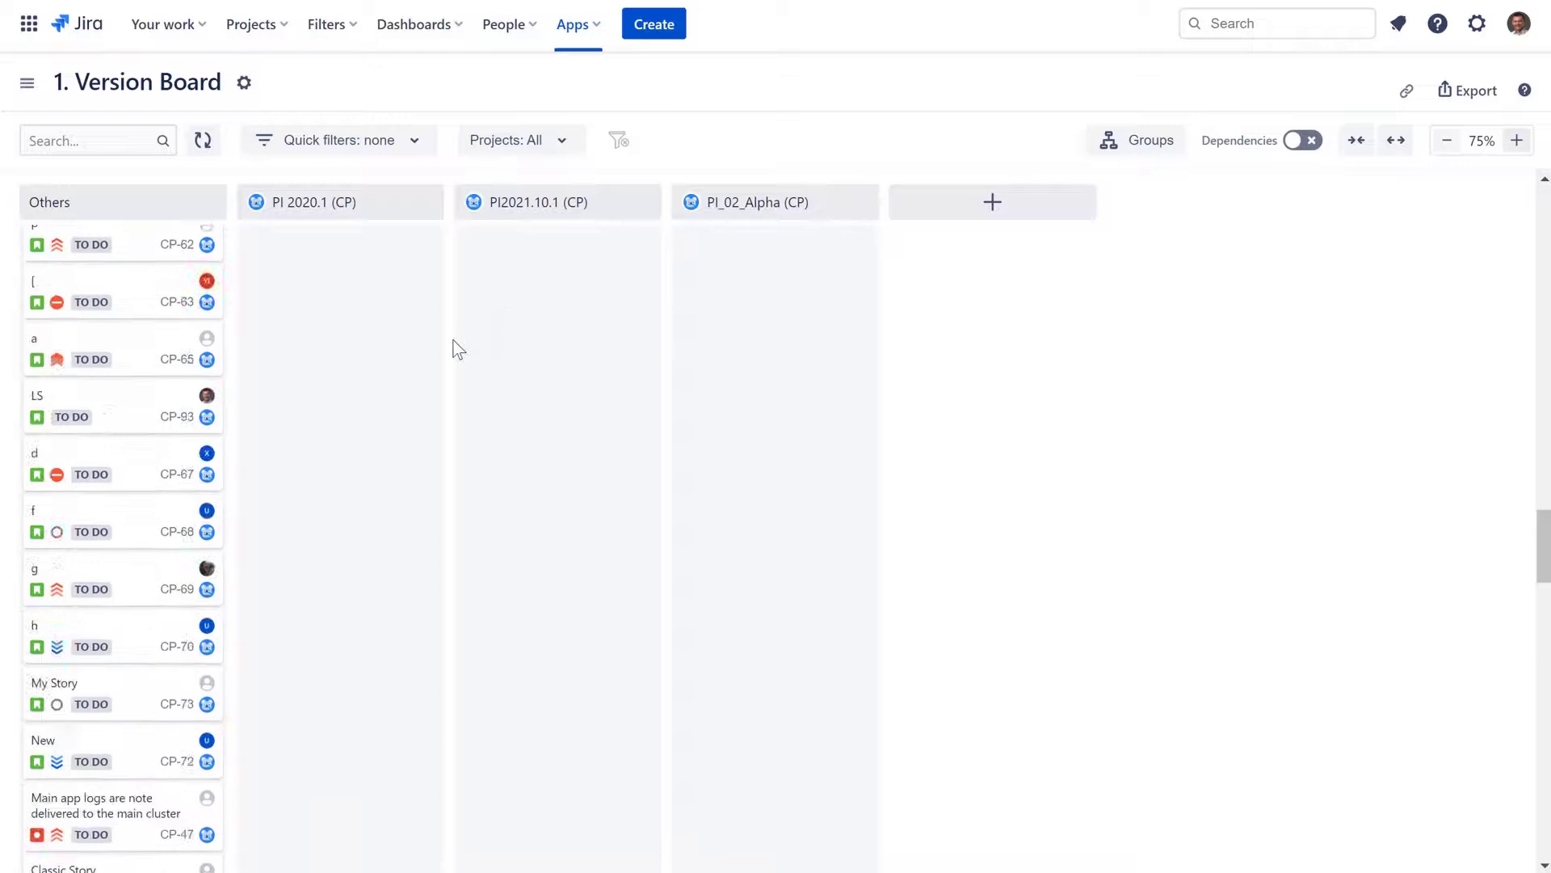
{"action": "scroll", "coordinate": [454, 344], "scroll_direction": "up", "scroll_amount": 10}
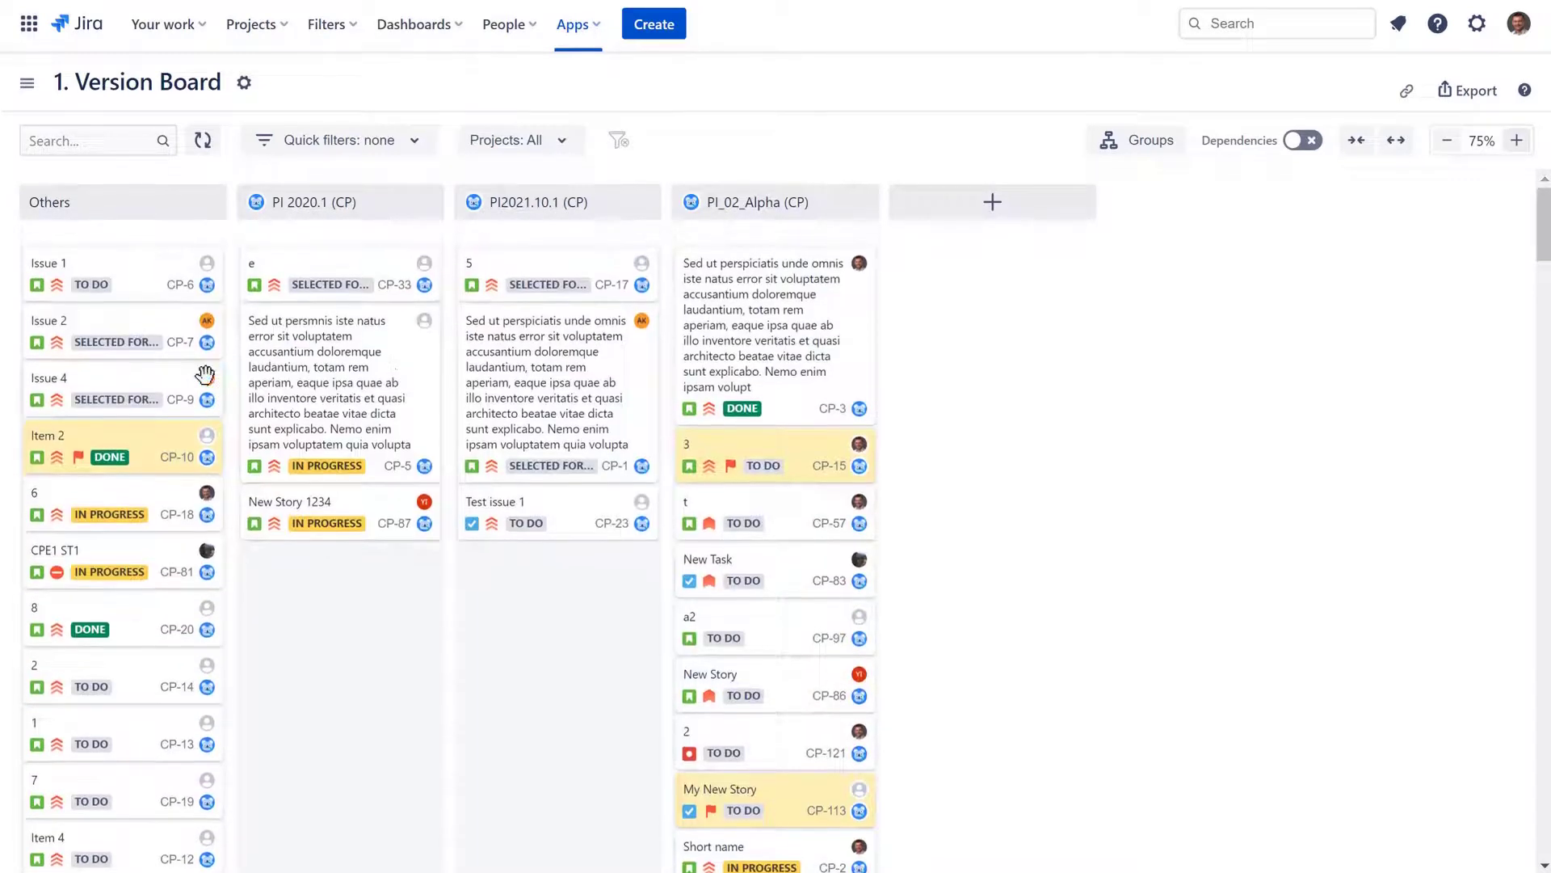
{"action": "left_click_drag", "start_coordinate": [87, 386], "coordinate": [306, 471]}
{"action": "left_click_drag", "start_coordinate": [114, 485], "coordinate": [484, 517]}
{"action": "left_click_drag", "start_coordinate": [178, 450], "coordinate": [710, 463]}
{"action": "left_click_drag", "start_coordinate": [63, 610], "coordinate": [356, 638]}
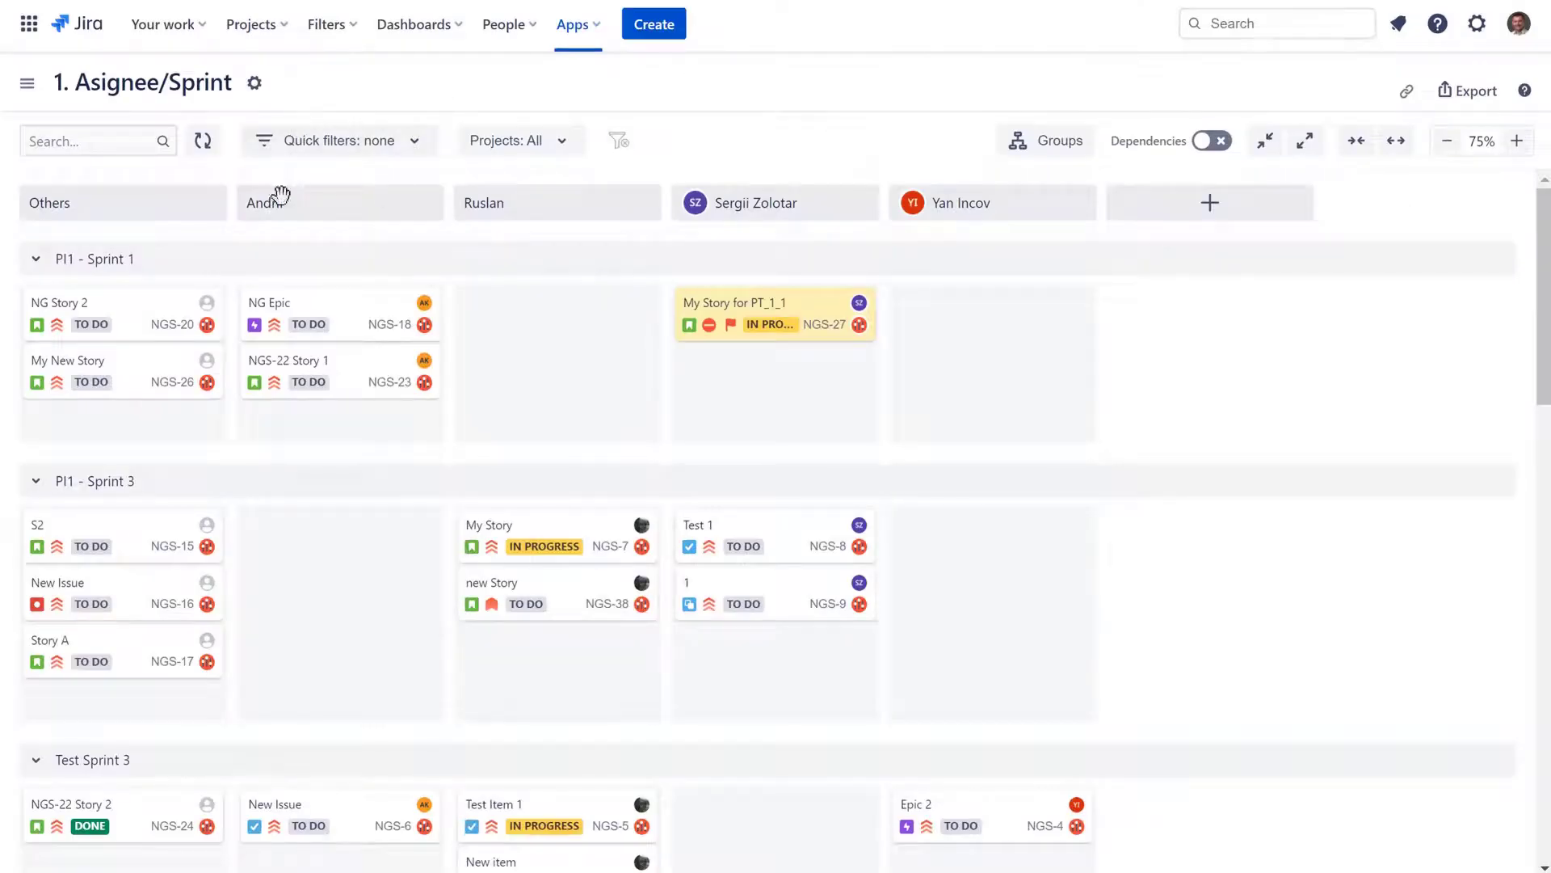
In PI1 - Sprint 1, move NG Story 2 under Andrii and S2 (NGS-15) under Ruslan.
{"action": "mouse_move", "coordinate": [555, 198]}
{"action": "mouse_move", "coordinate": [216, 244]}
{"action": "left_click_drag", "start_coordinate": [112, 317], "coordinate": [329, 312]}
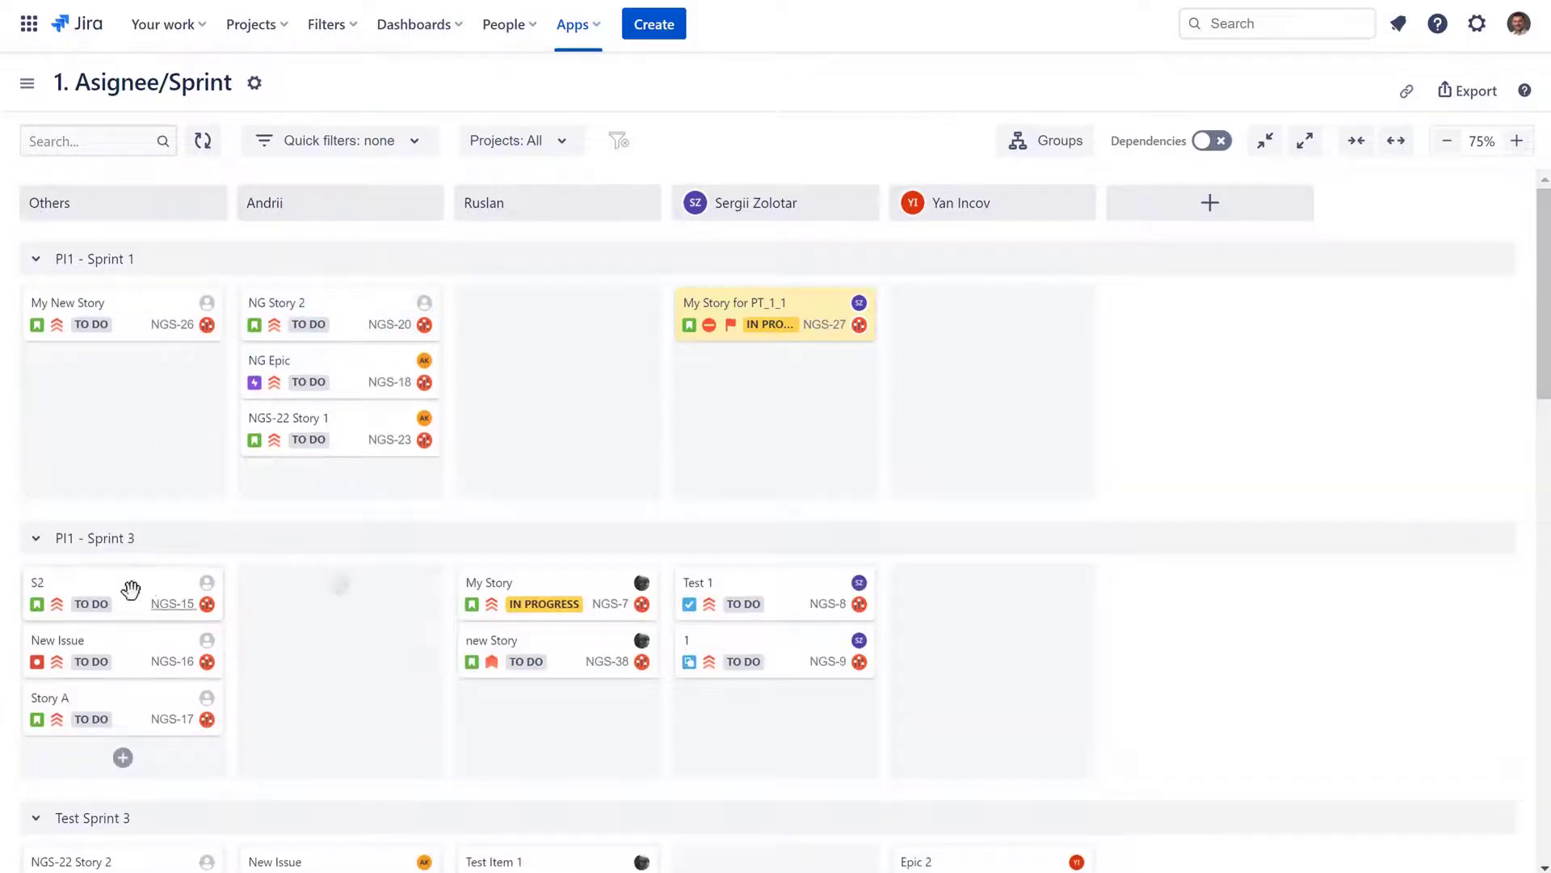
{"action": "mouse_move", "coordinate": [123, 556]}
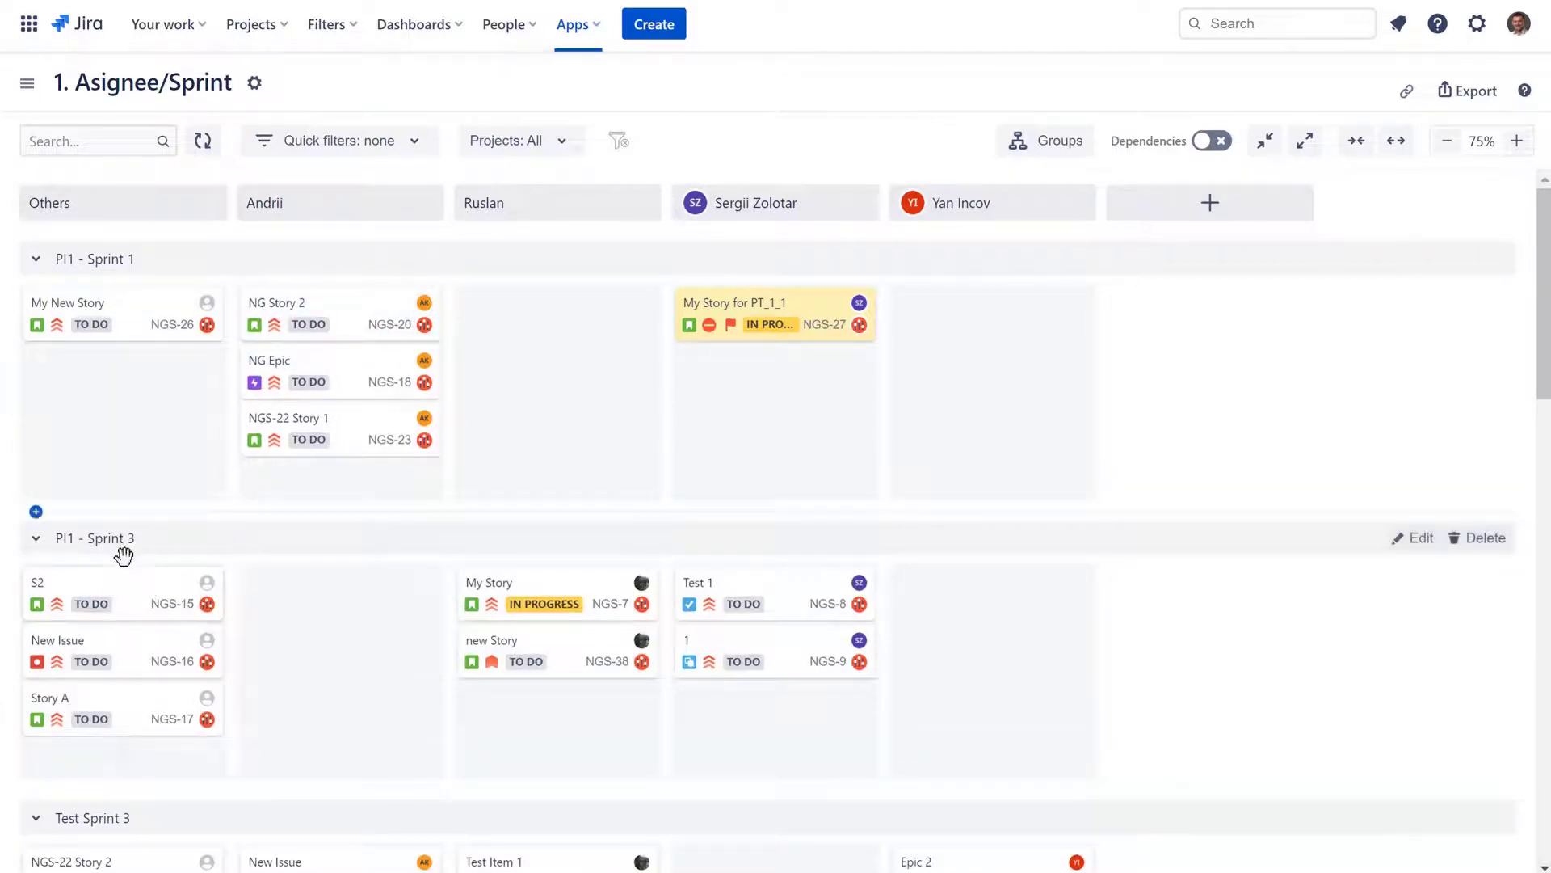
{"action": "left_click_drag", "start_coordinate": [124, 592], "coordinate": [518, 335]}
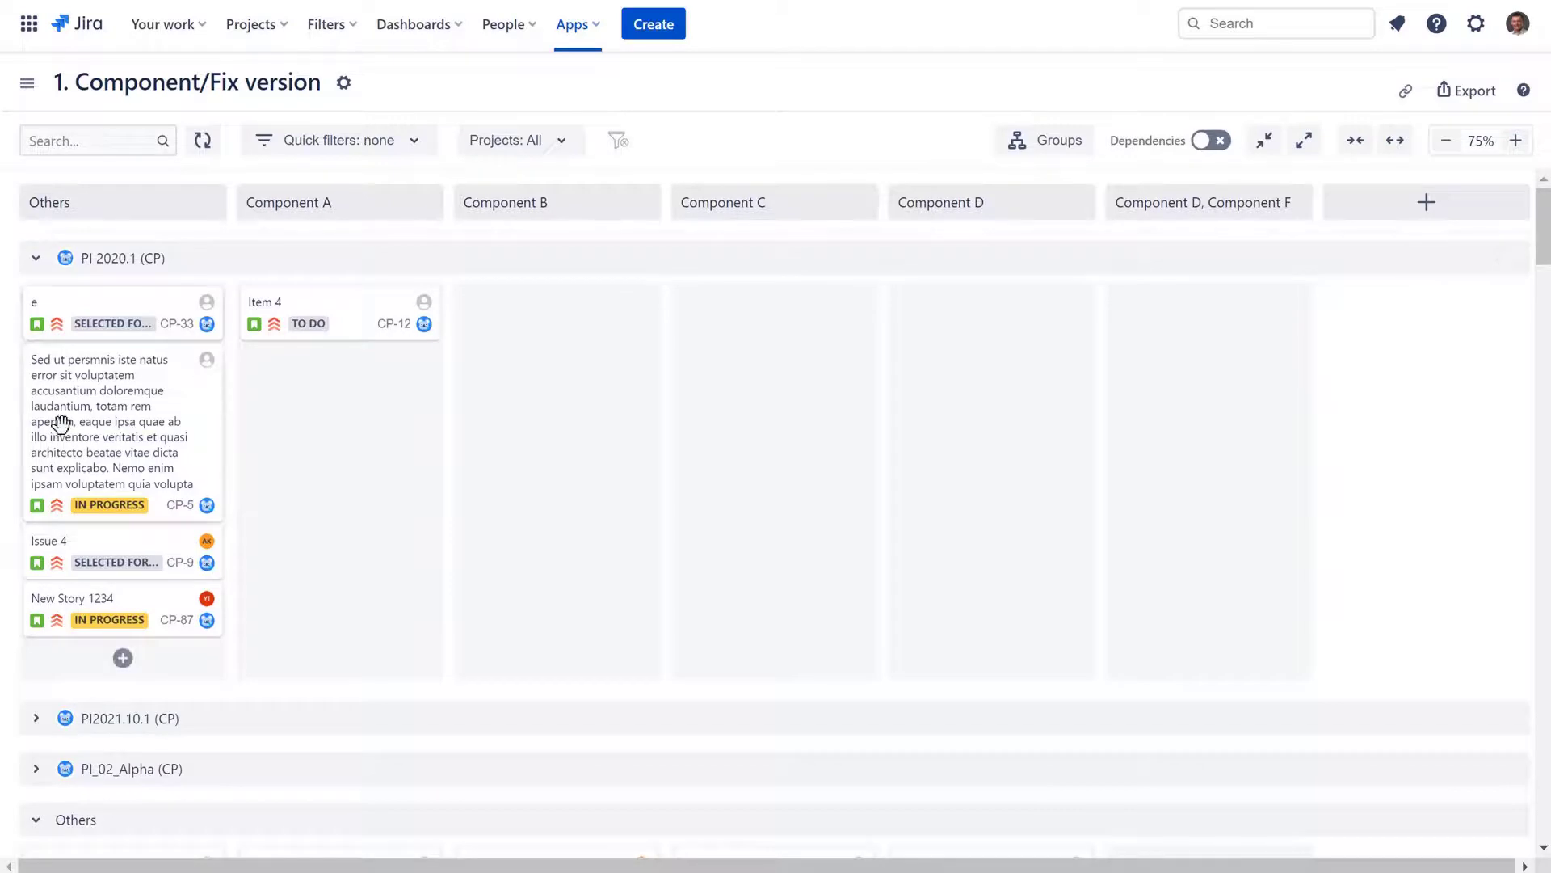
Assign CP-5 to Component B, Issue 4 to Component C, and card e to Component D.
{"action": "left_click_drag", "start_coordinate": [60, 423], "coordinate": [451, 349]}
{"action": "left_click_drag", "start_coordinate": [94, 355], "coordinate": [711, 314]}
{"action": "left_click_drag", "start_coordinate": [87, 308], "coordinate": [922, 342]}
Move cards 4 and 9 up into PI 2020.1, card 9 under Component D, Component F.
{"action": "scroll", "coordinate": [259, 397], "scroll_direction": "down", "scroll_amount": 5}
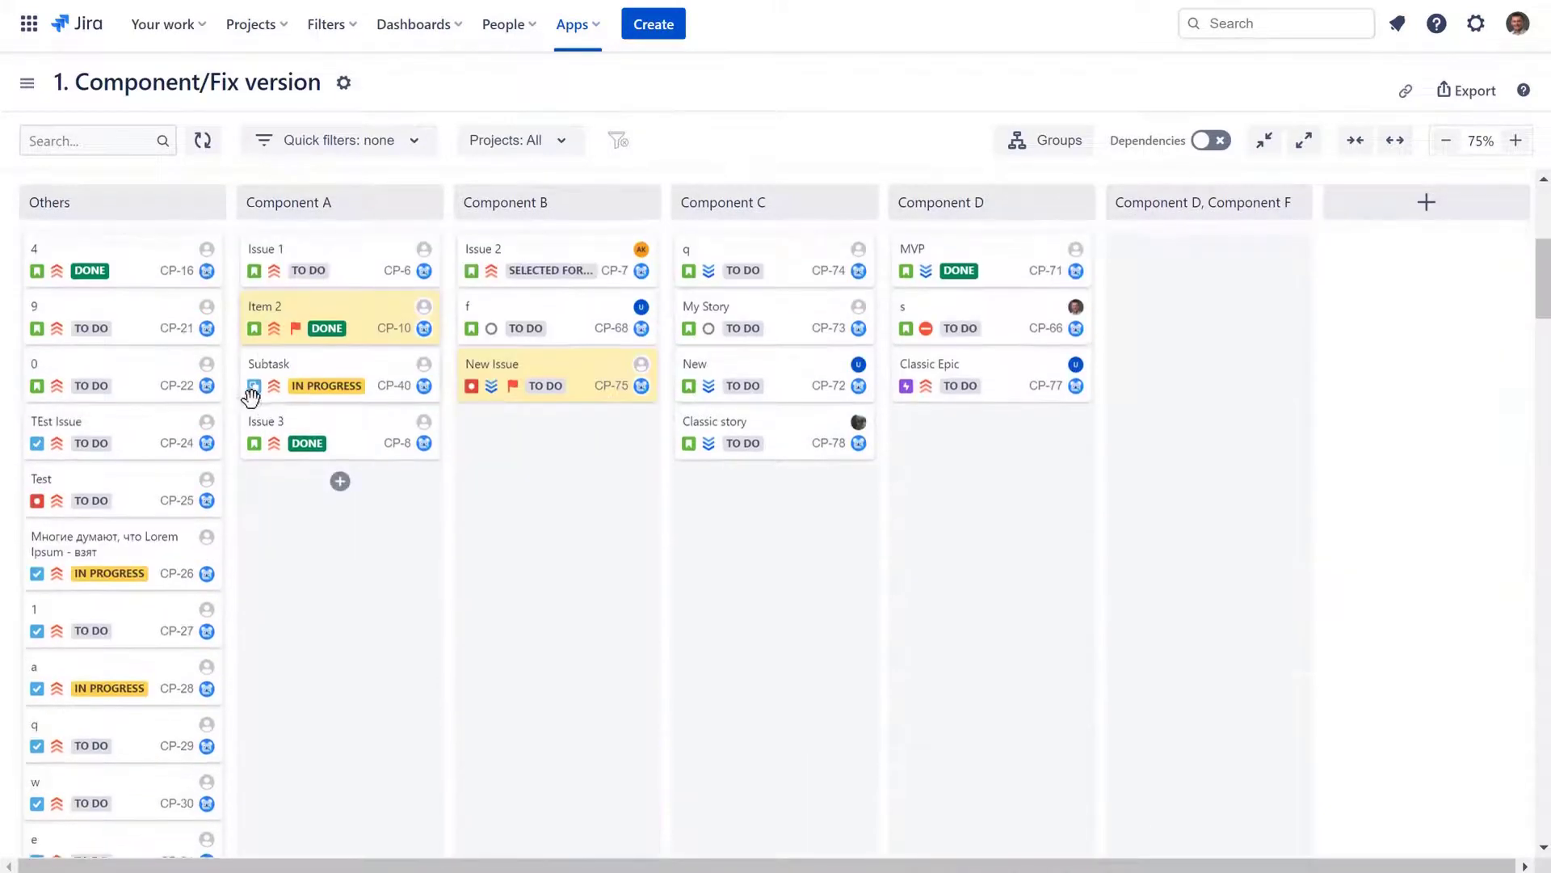
{"action": "scroll", "coordinate": [202, 408], "scroll_direction": "up", "scroll_amount": 2}
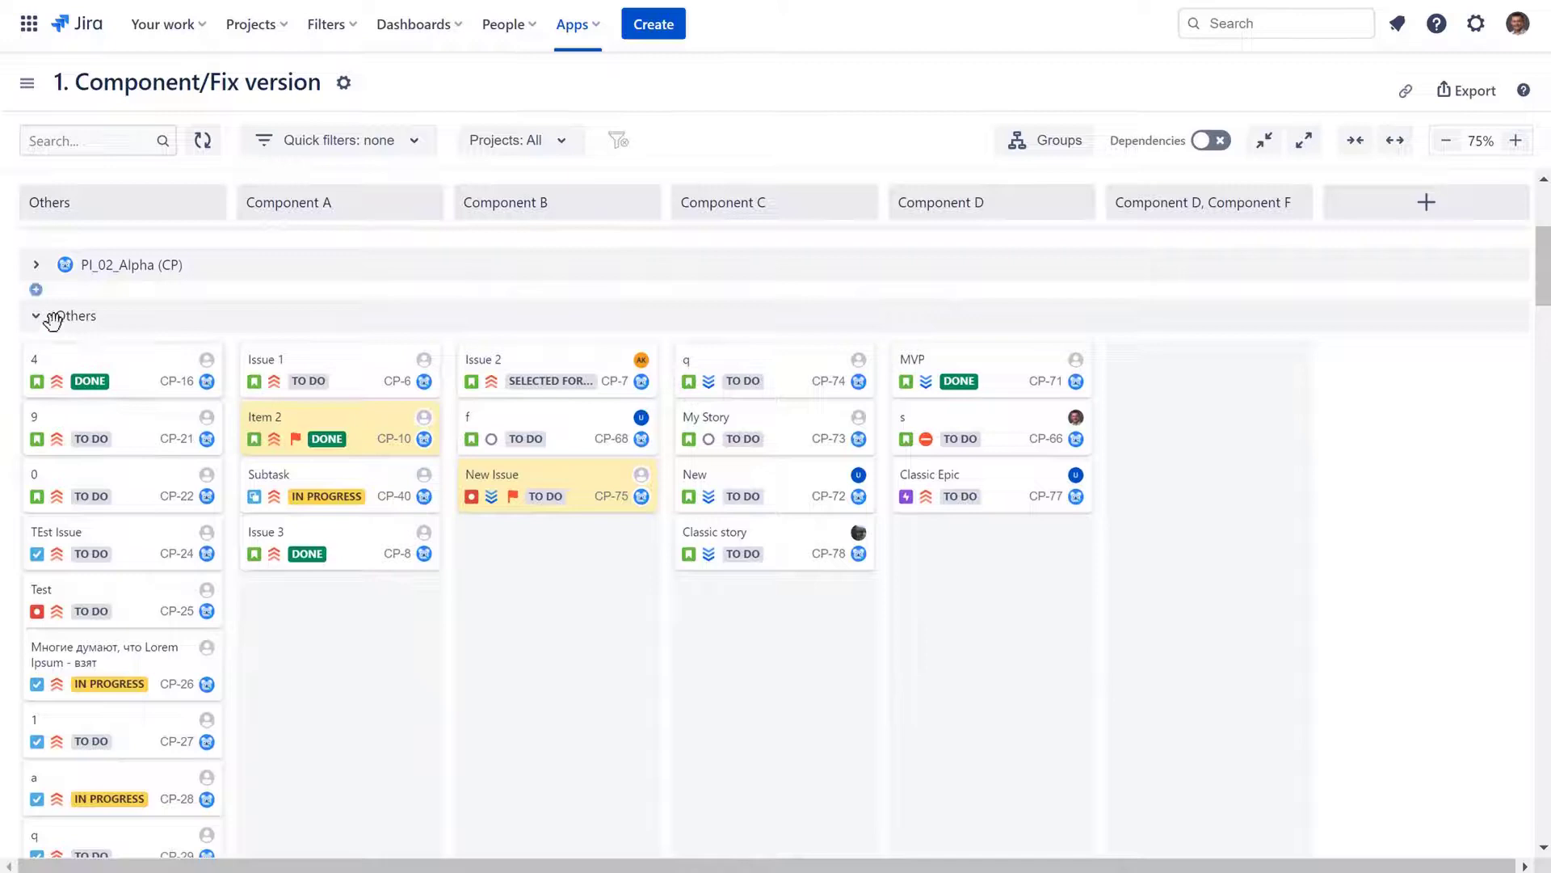
{"action": "scroll", "coordinate": [137, 396], "scroll_direction": "up", "scroll_amount": 3}
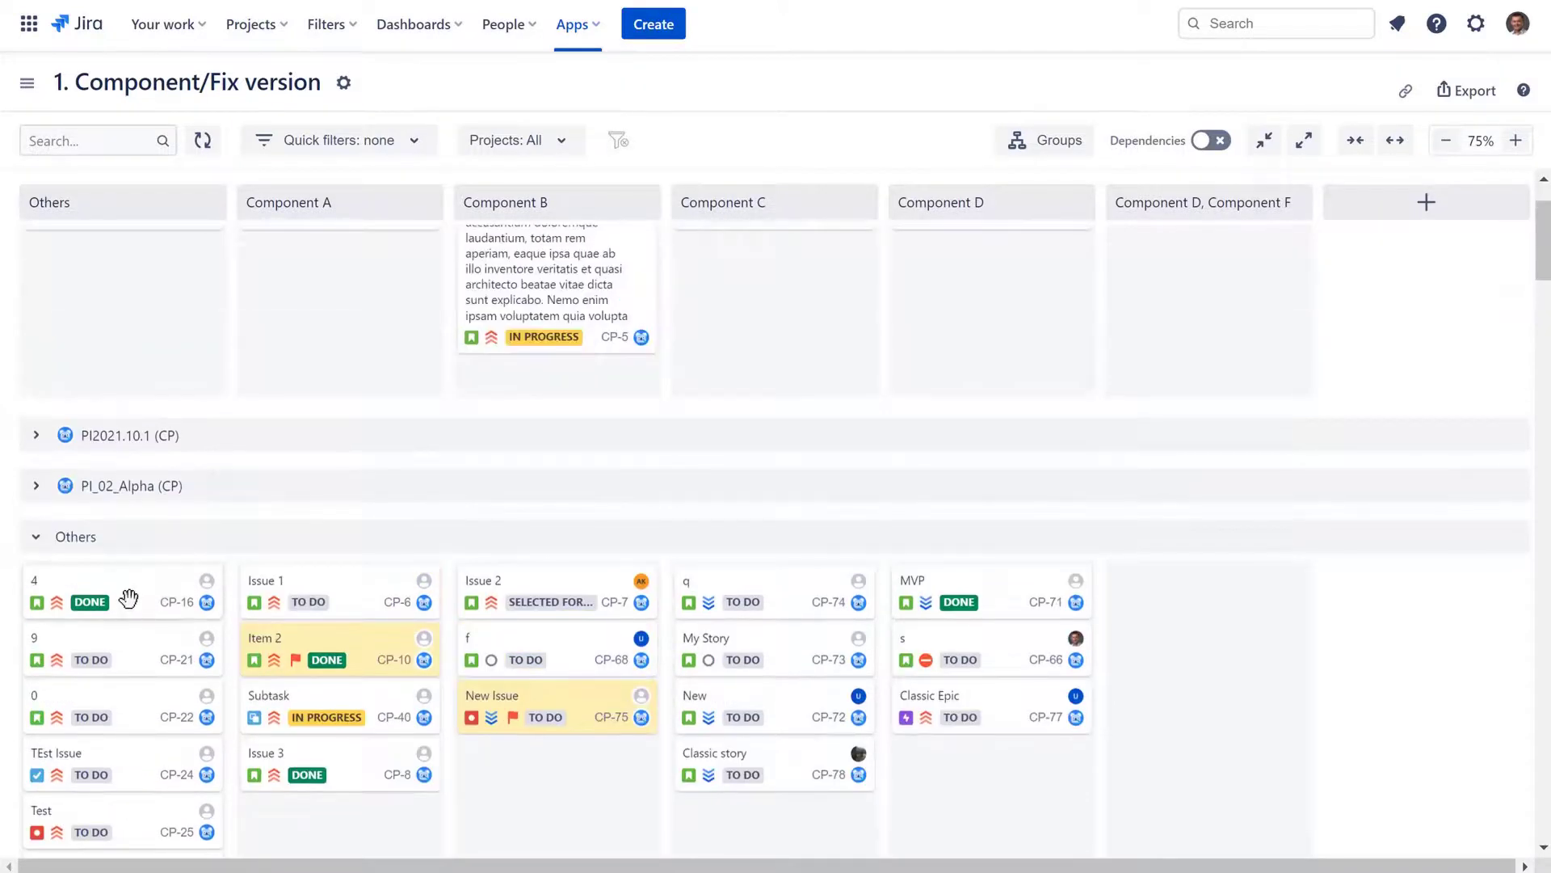
{"action": "left_click_drag", "start_coordinate": [126, 600], "coordinate": [121, 327]}
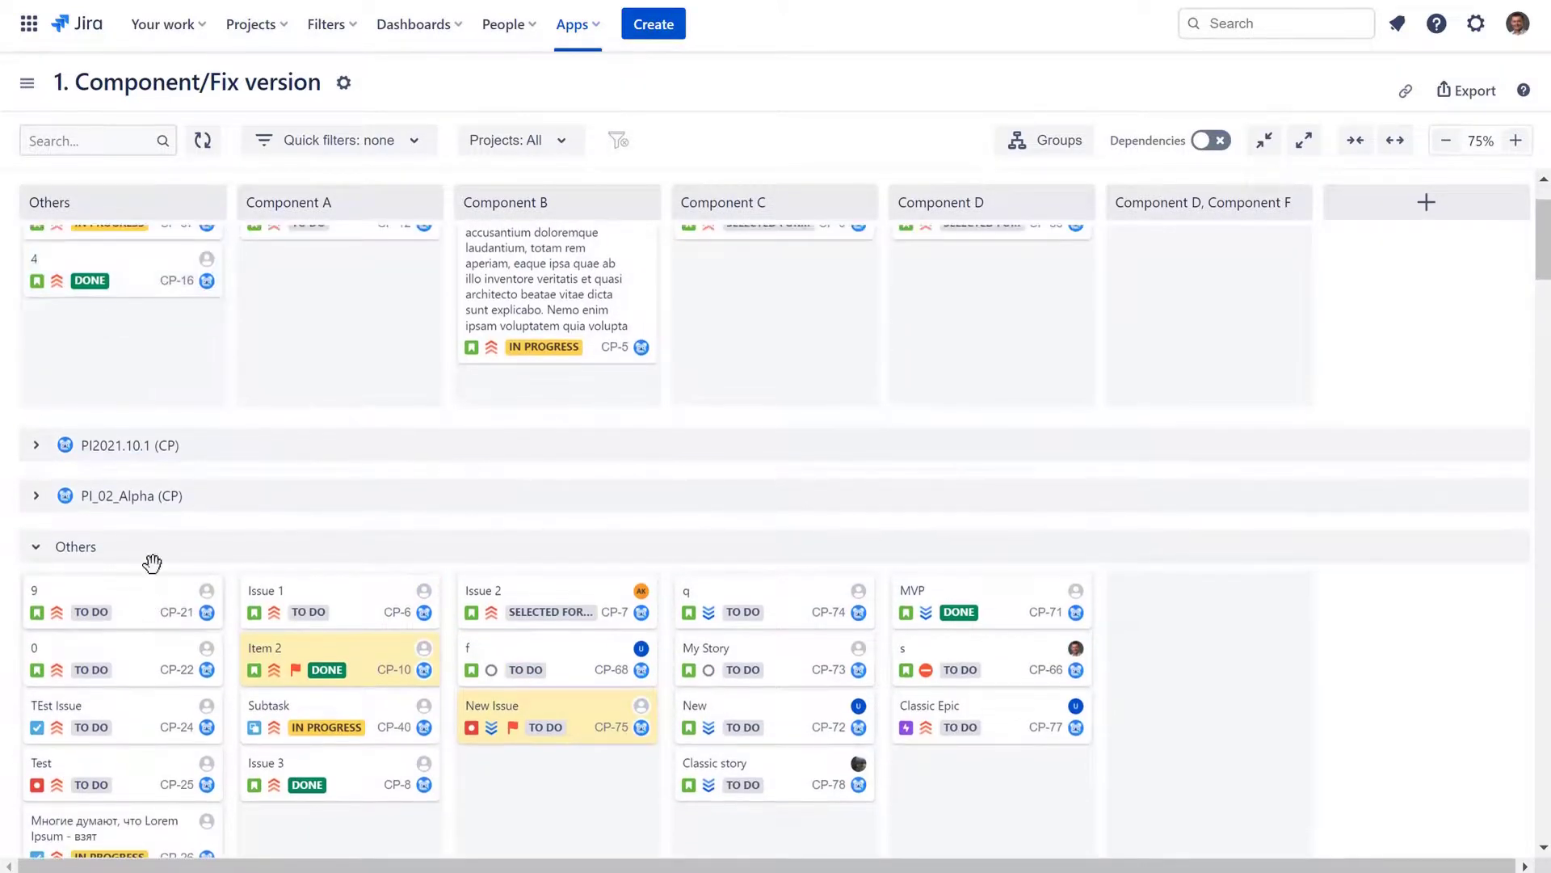
{"action": "left_click_drag", "start_coordinate": [153, 598], "coordinate": [1156, 331]}
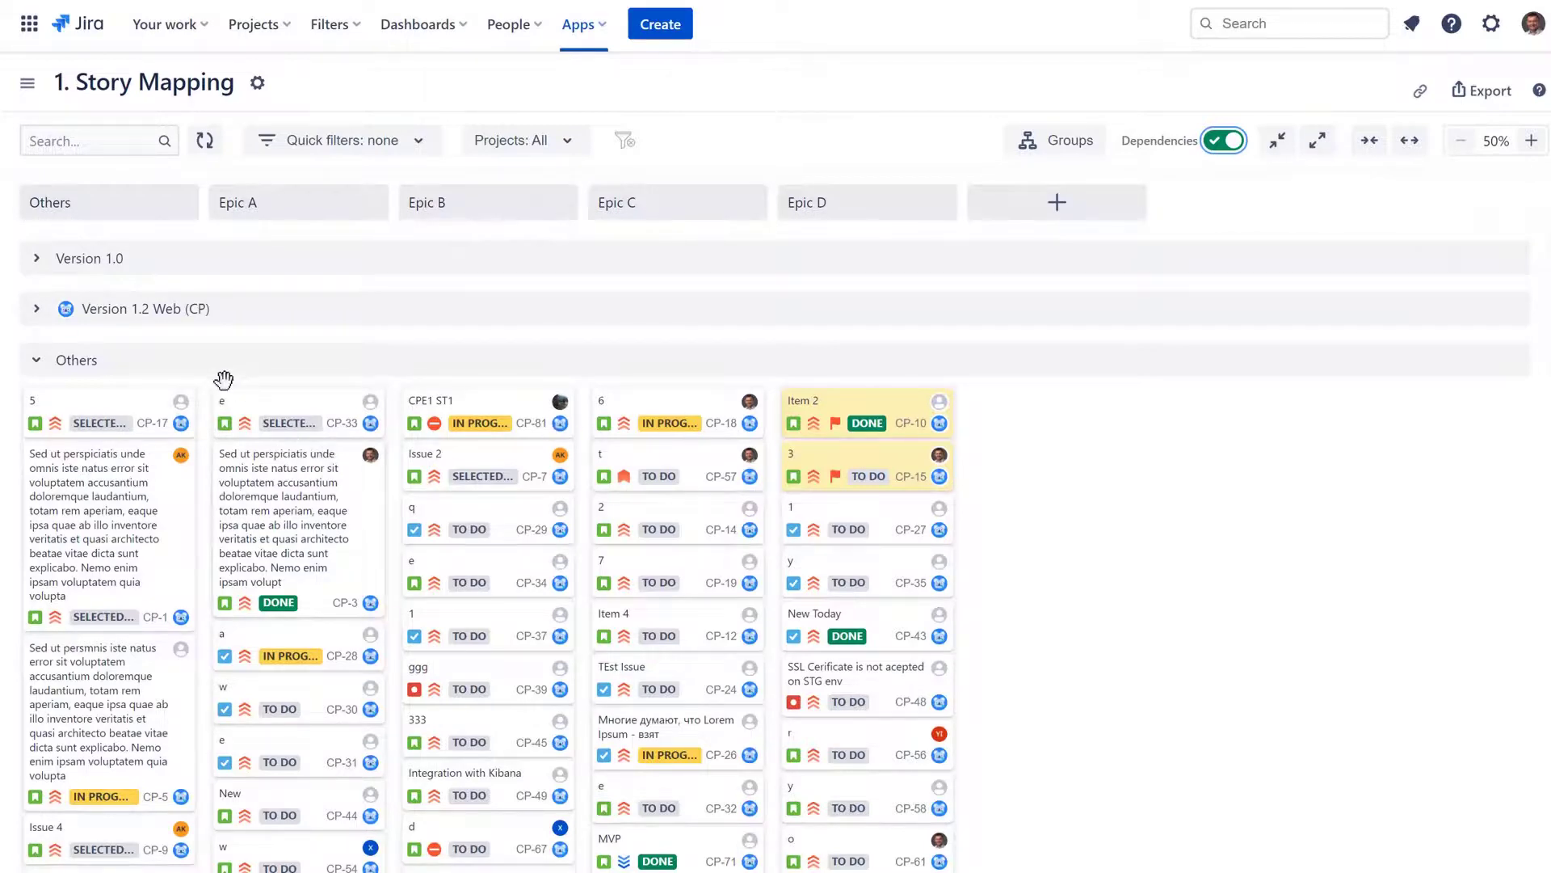
Expand Version 1.0 and place CP-3 under Epic A, CPE1 ST1 under Epic B, Item 2 under Epic D.
{"action": "left_click", "coordinate": [37, 260]}
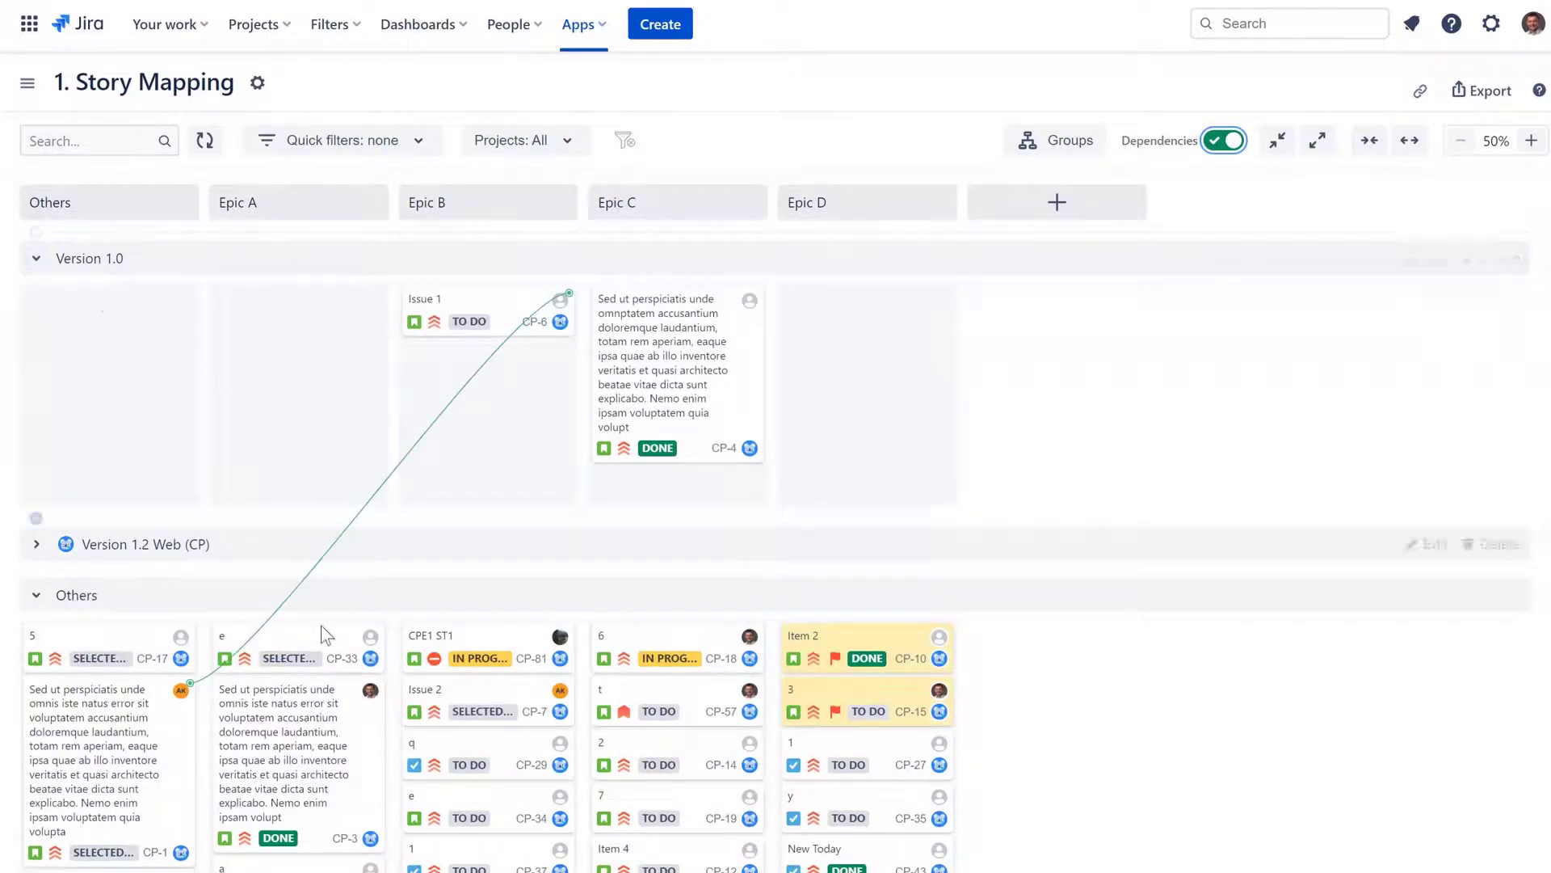
{"action": "left_click_drag", "start_coordinate": [288, 735], "coordinate": [308, 355]}
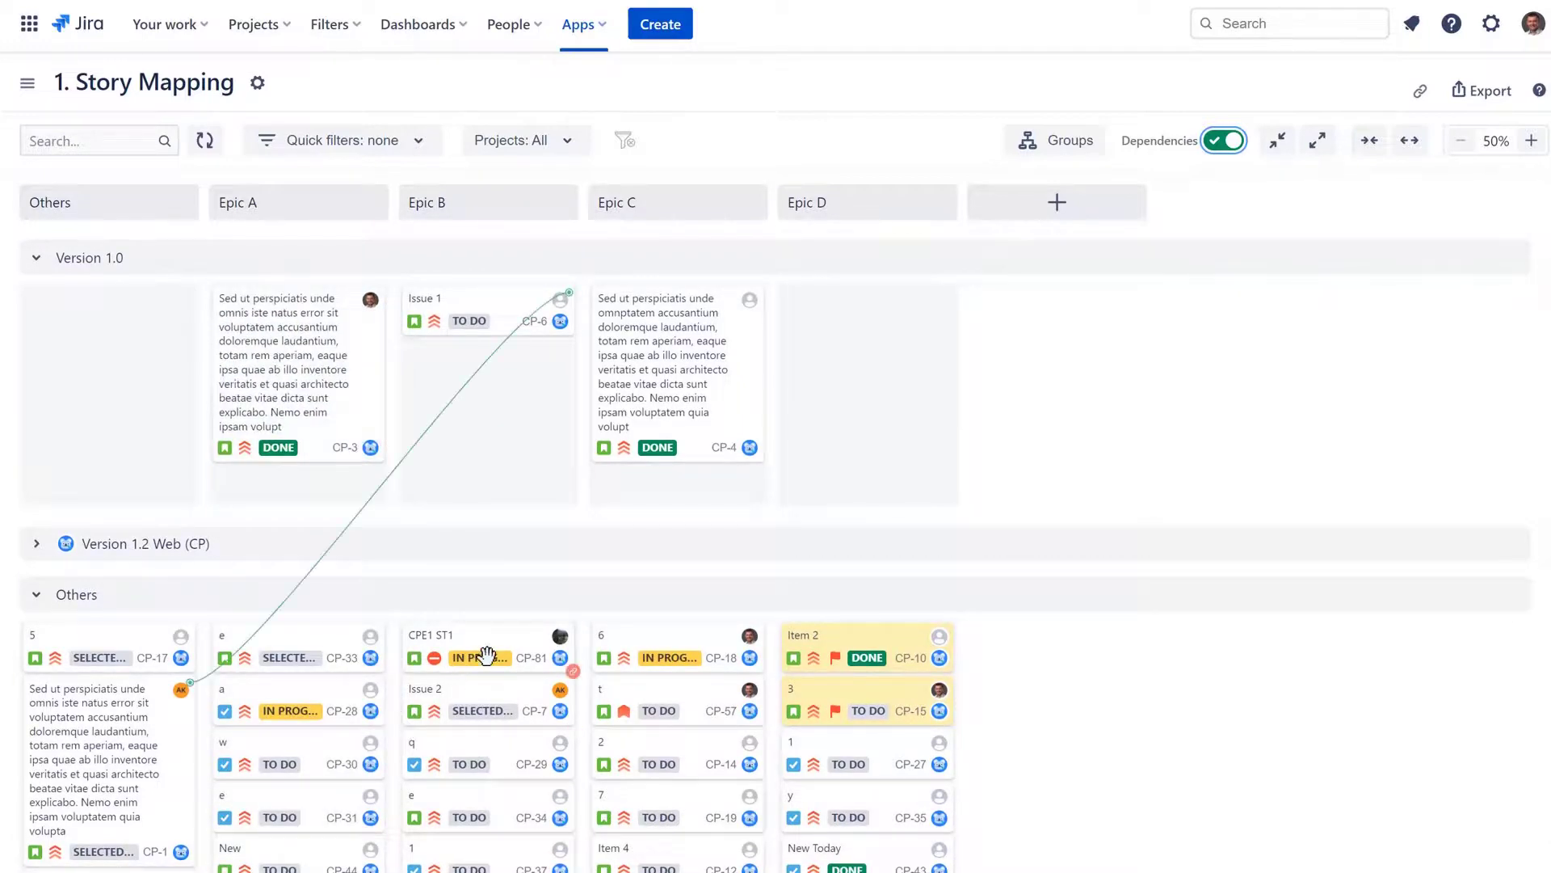
{"action": "left_click_drag", "start_coordinate": [485, 654], "coordinate": [496, 414]}
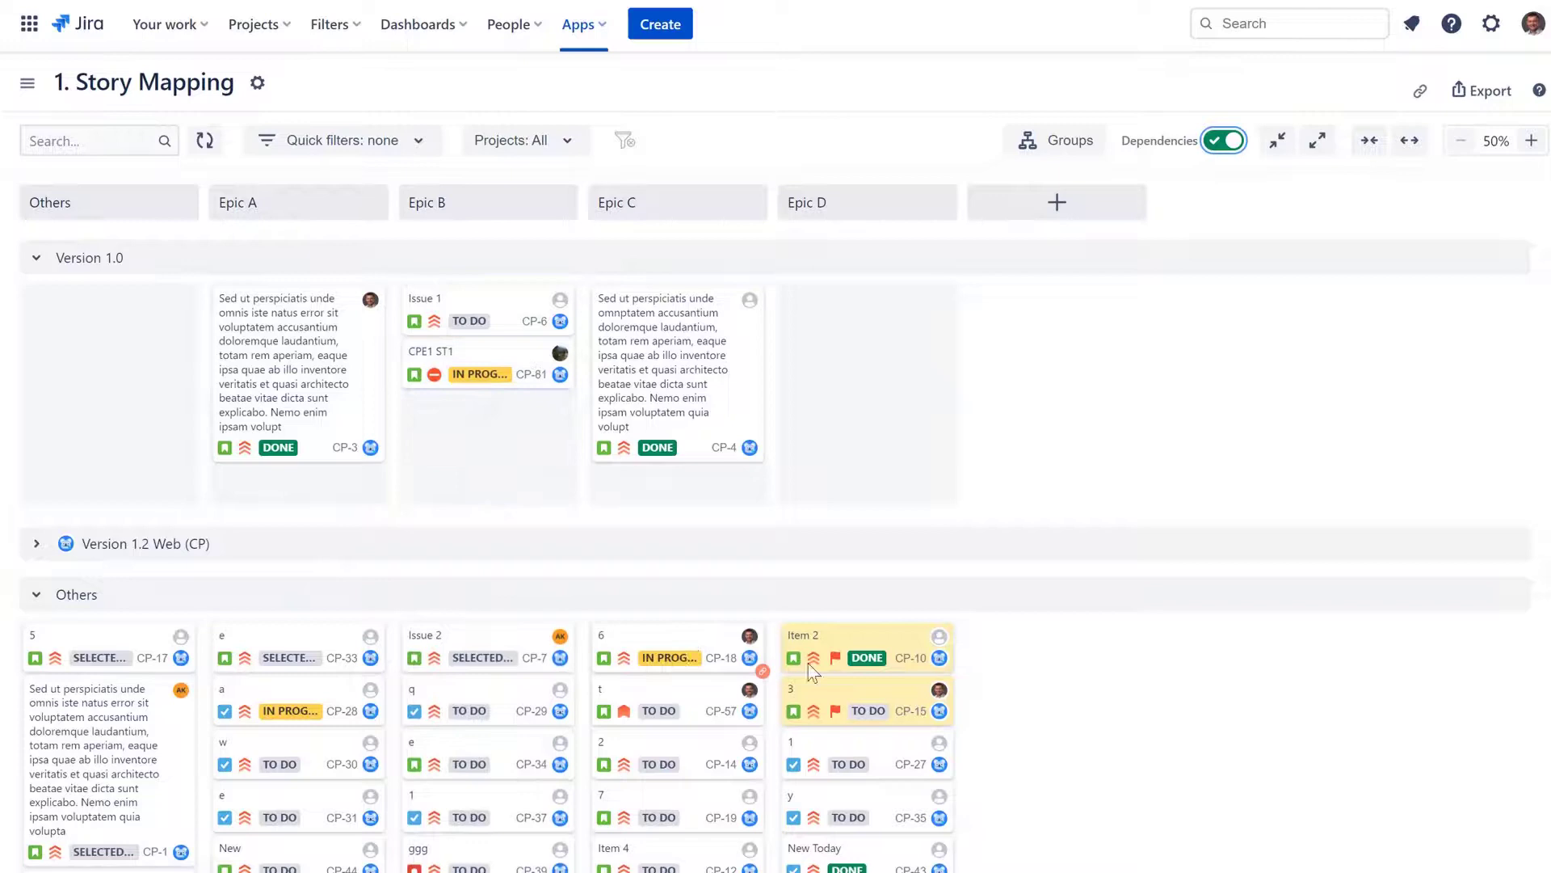
{"action": "left_click_drag", "start_coordinate": [888, 644], "coordinate": [889, 388]}
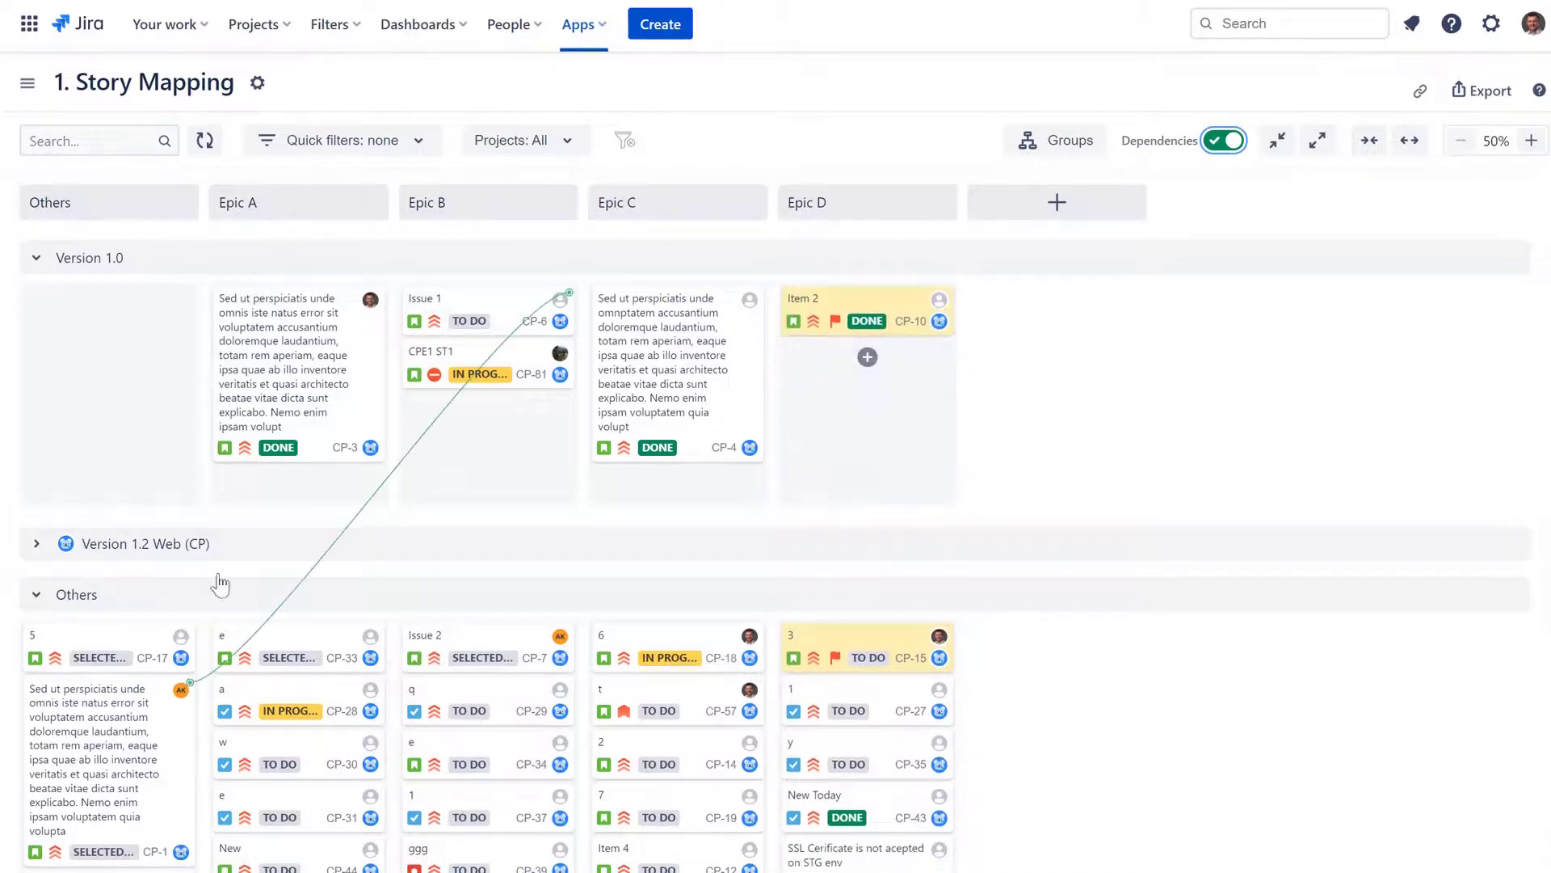
Expand Version 1.2 Web (CP) and place cards e and a under Epic A, Issue 2 and 6 under Epics B and C.
{"action": "left_click", "coordinate": [36, 544]}
{"action": "scroll", "coordinate": [337, 614], "scroll_direction": "down", "scroll_amount": 2}
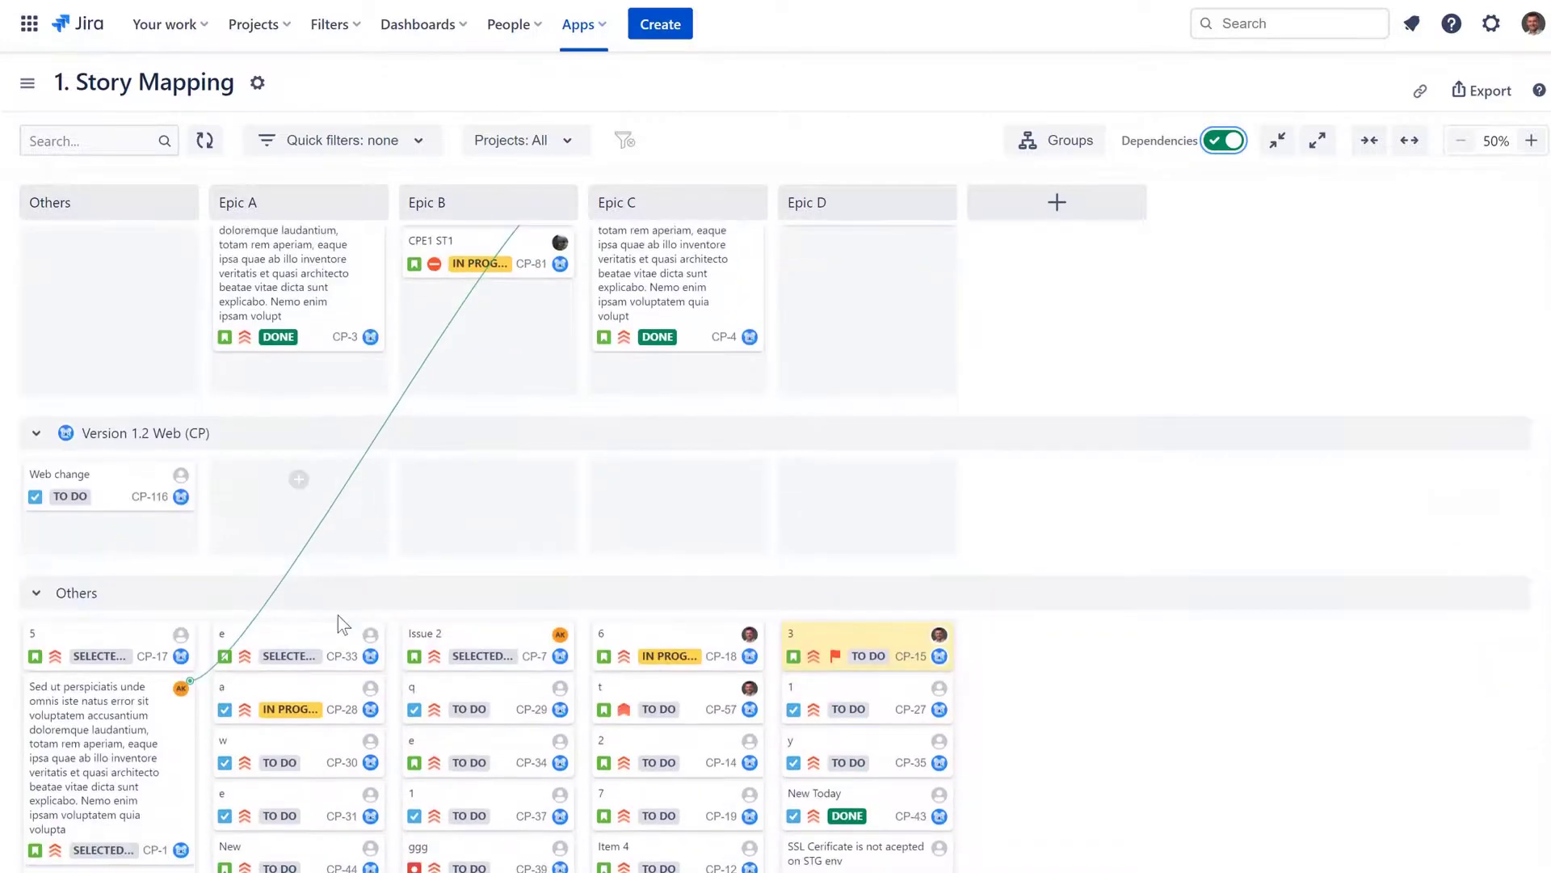
{"action": "left_click_drag", "start_coordinate": [315, 639], "coordinate": [317, 537]}
{"action": "left_click_drag", "start_coordinate": [471, 710], "coordinate": [473, 526]}
{"action": "left_click_drag", "start_coordinate": [654, 700], "coordinate": [677, 525]}
{"action": "left_click_drag", "start_coordinate": [856, 697], "coordinate": [863, 489]}
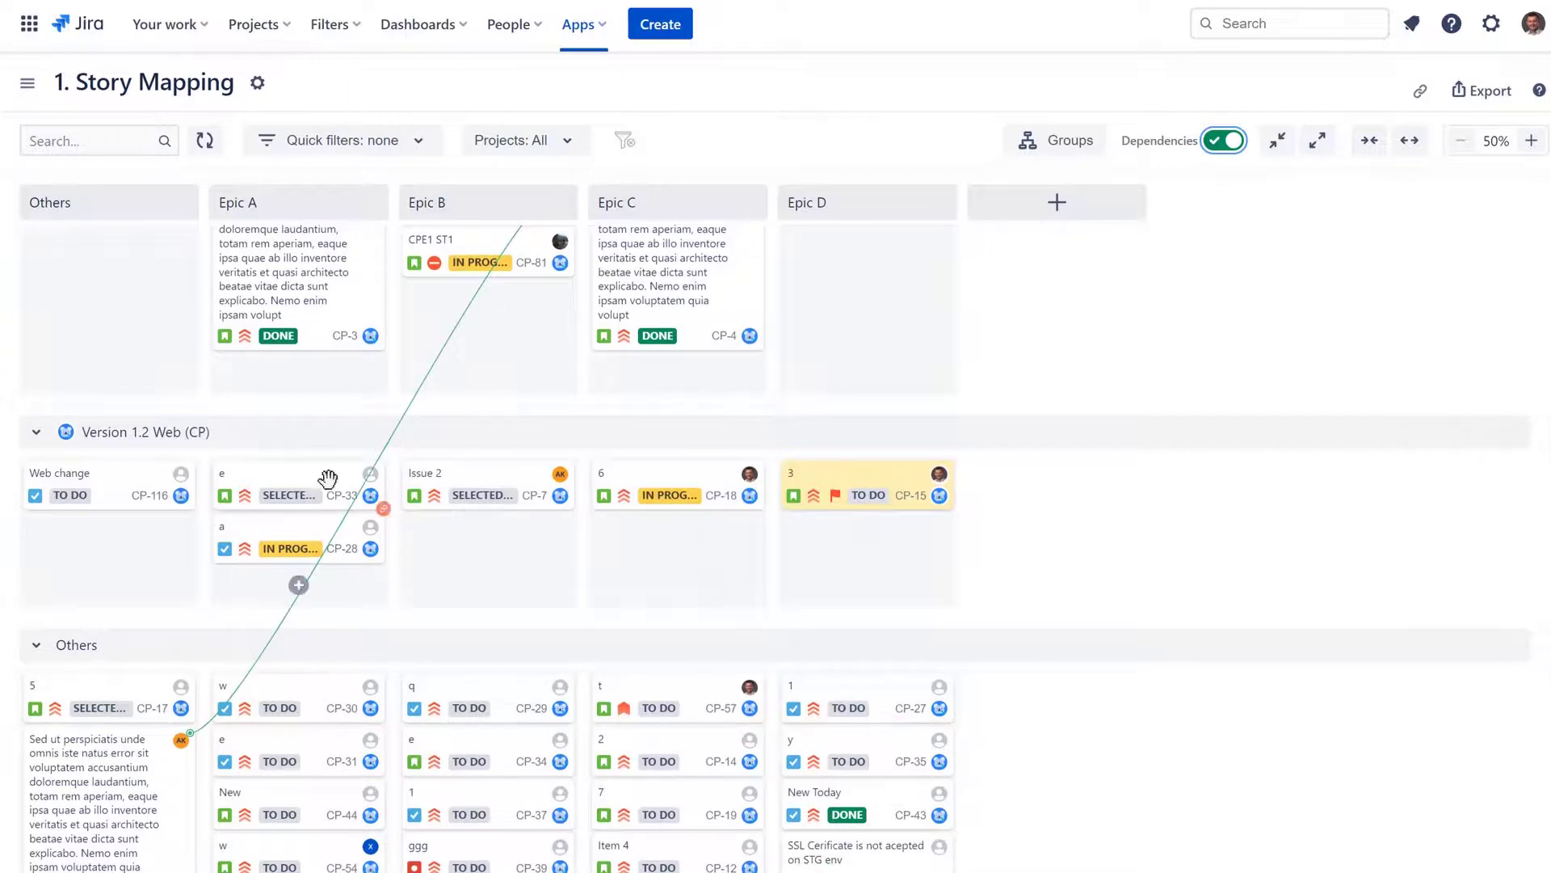
{"action": "scroll", "coordinate": [327, 479], "scroll_direction": "up", "scroll_amount": 2}
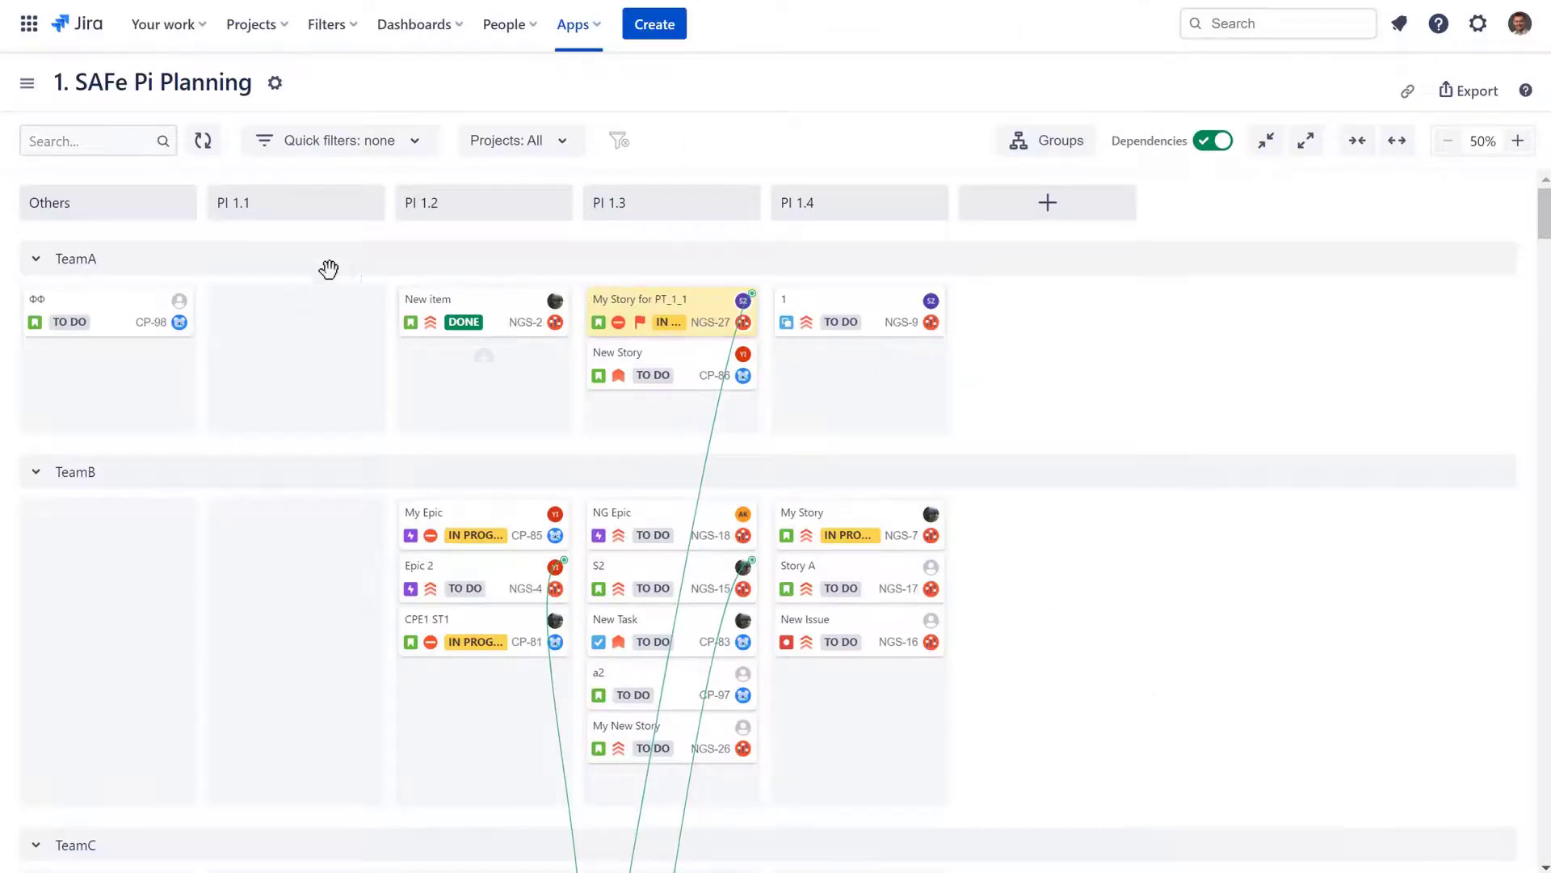
Drag NGS-22 Story 2 from the TeamC swimlane up into TeamB's PI 1.2 cell.
{"action": "mouse_move", "coordinate": [259, 208]}
{"action": "mouse_move", "coordinate": [146, 253]}
{"action": "scroll", "coordinate": [762, 249], "scroll_direction": "down", "scroll_amount": 5}
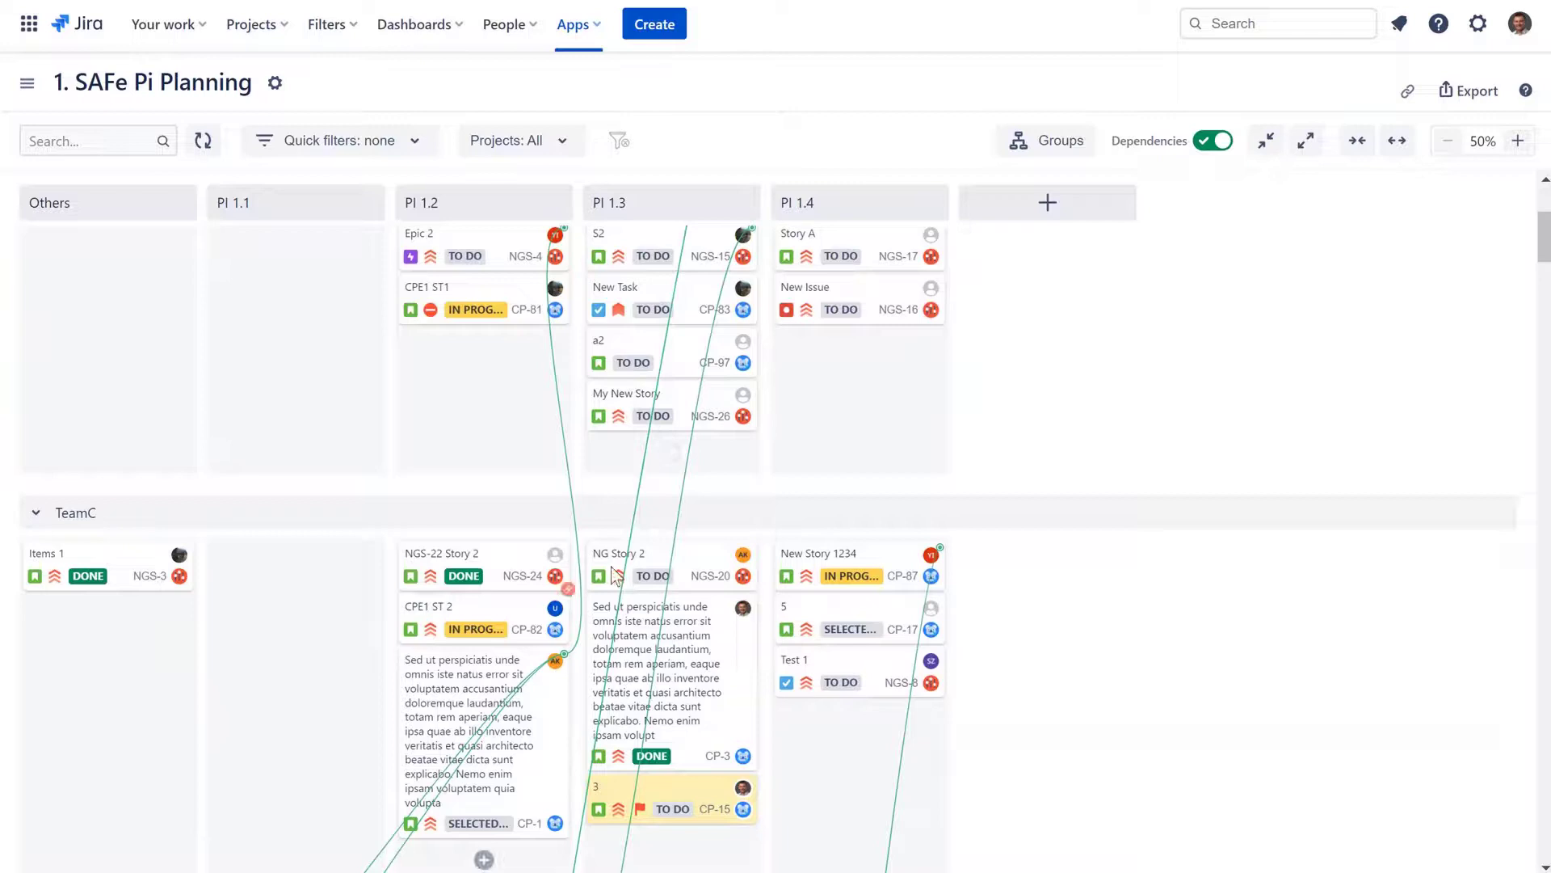
{"action": "left_click_drag", "start_coordinate": [480, 558], "coordinate": [482, 379]}
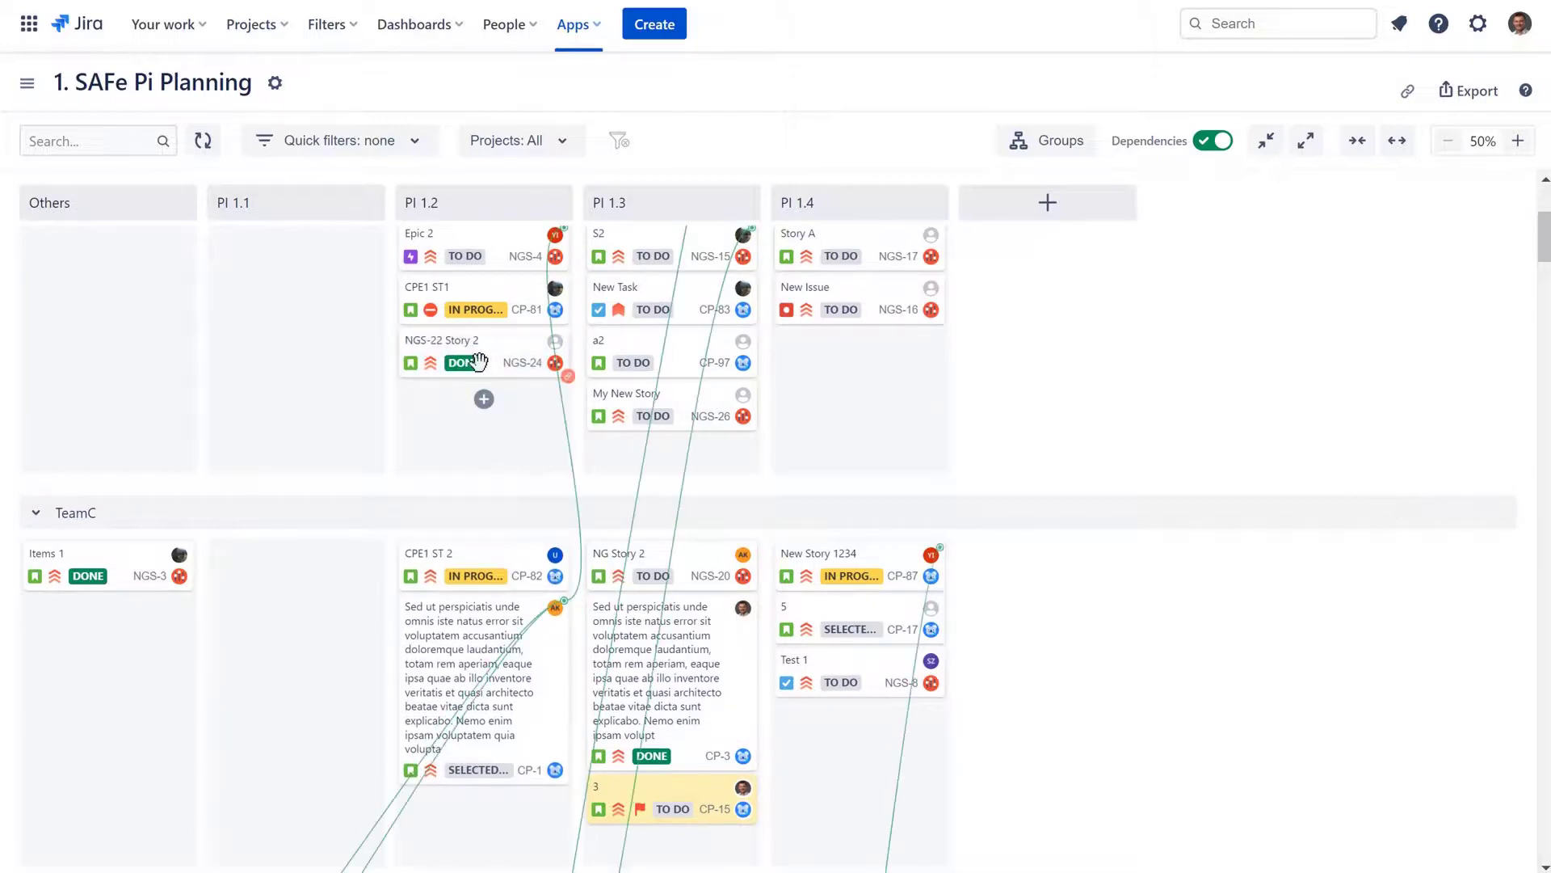
{"action": "scroll", "coordinate": [505, 436], "scroll_direction": "up", "scroll_amount": 2}
{"action": "scroll", "coordinate": [502, 437], "scroll_direction": "up", "scroll_amount": 3}
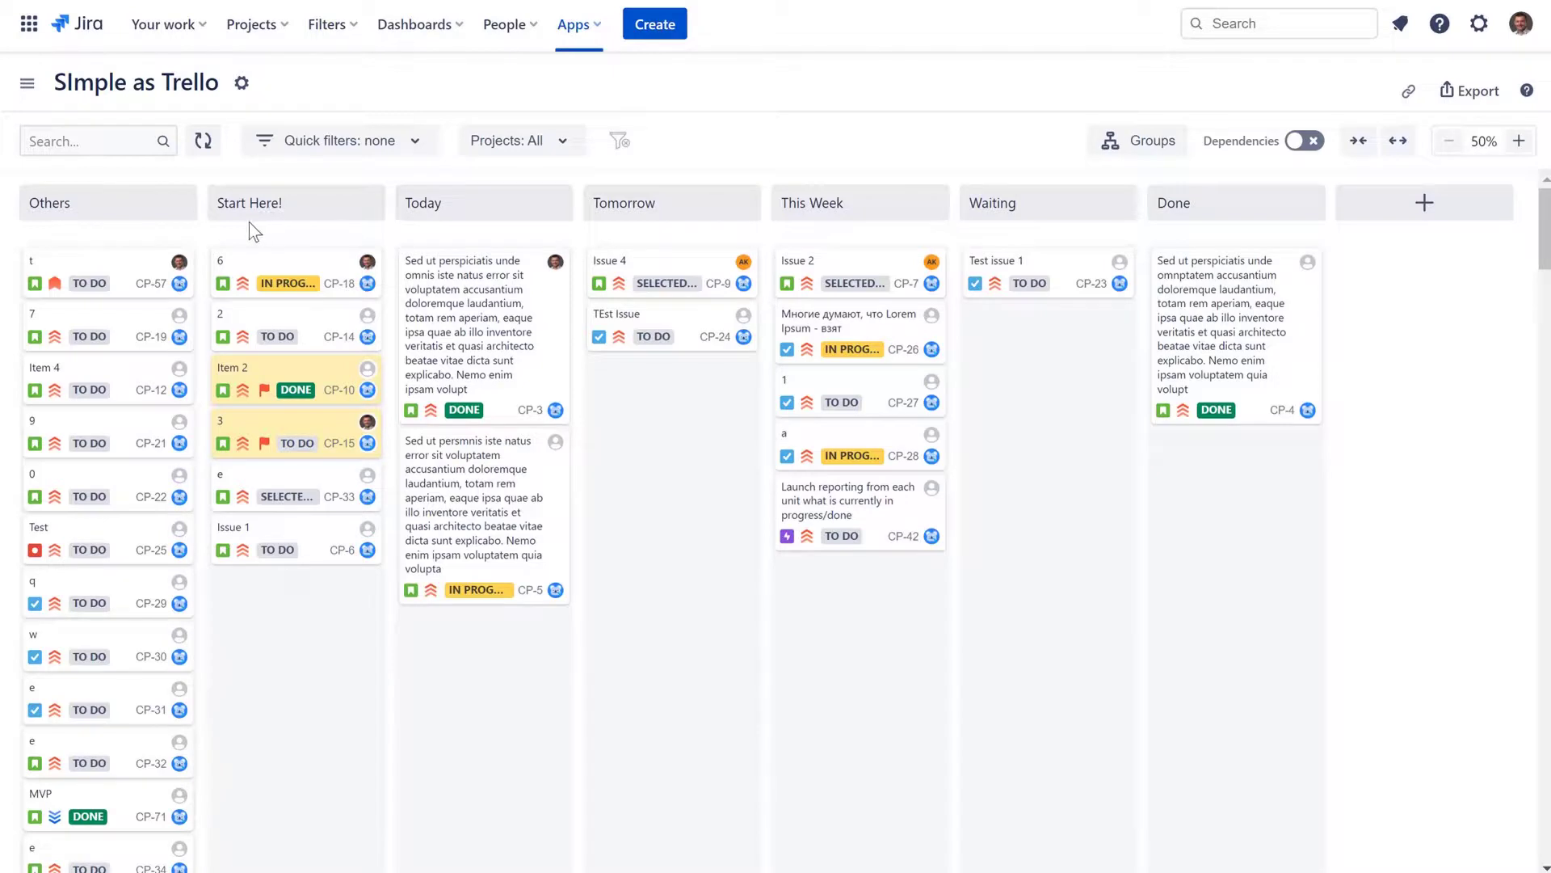
Bring up the Start Here! column's header options on the Simple as Trello board.
{"action": "mouse_move", "coordinate": [245, 209]}
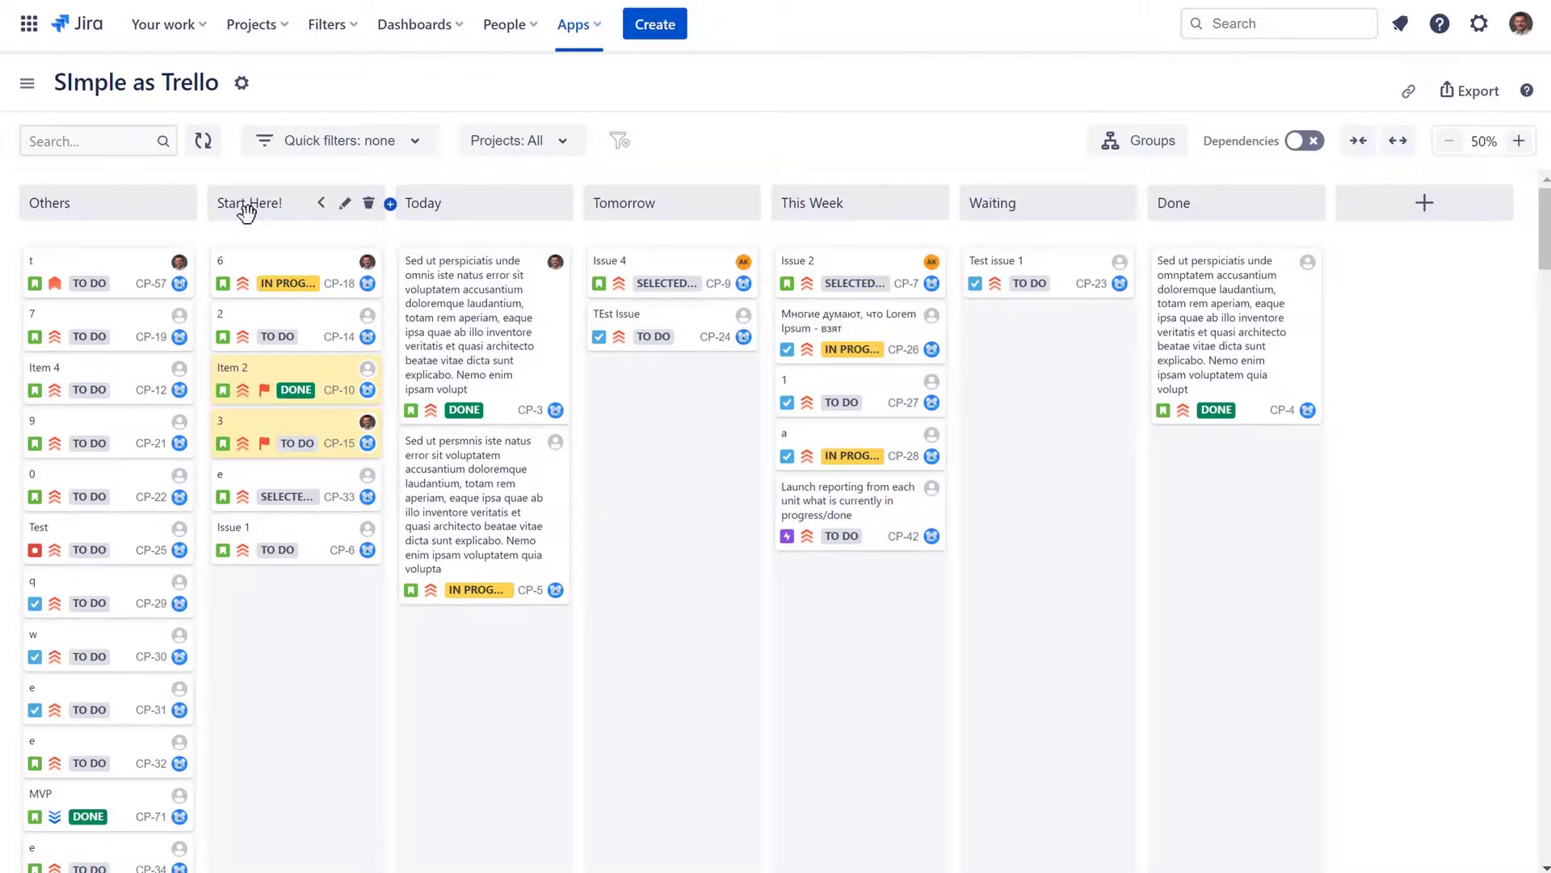